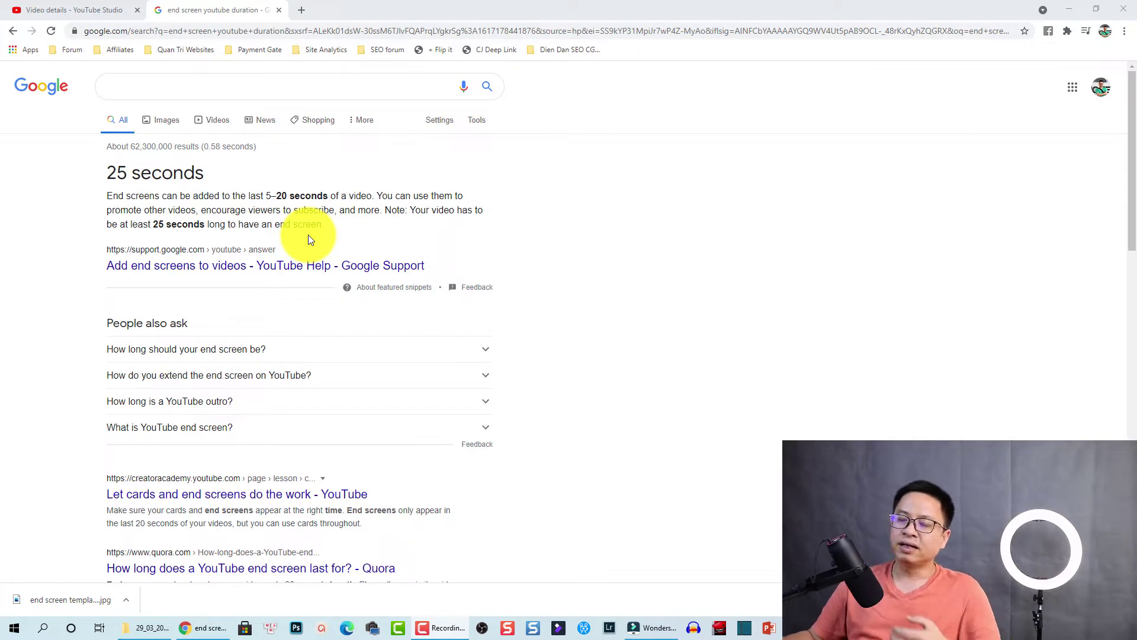
- Search Google for "end screen youtube duration" and highlight the range of seconds stated in the featured answer
left_click(98, 87)
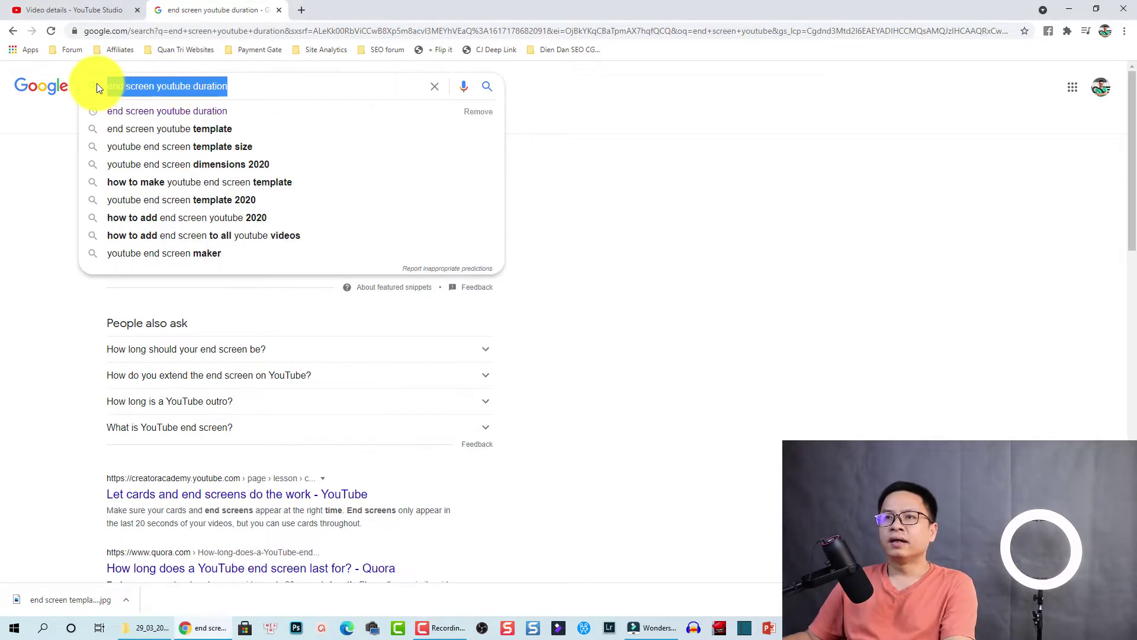
key("BackSpace")
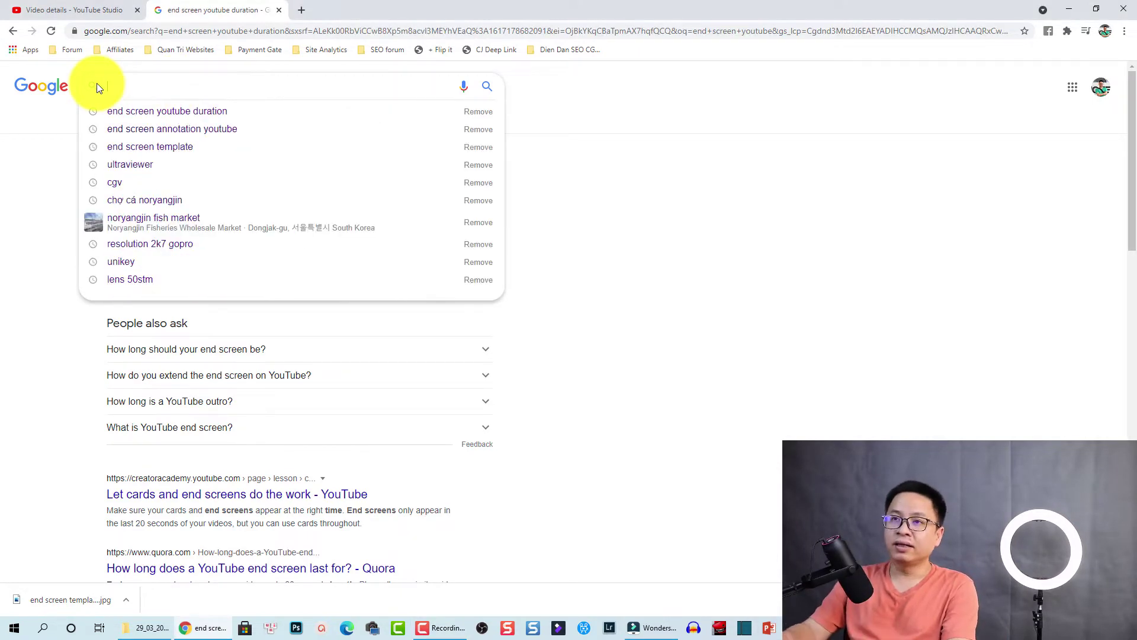
type("e")
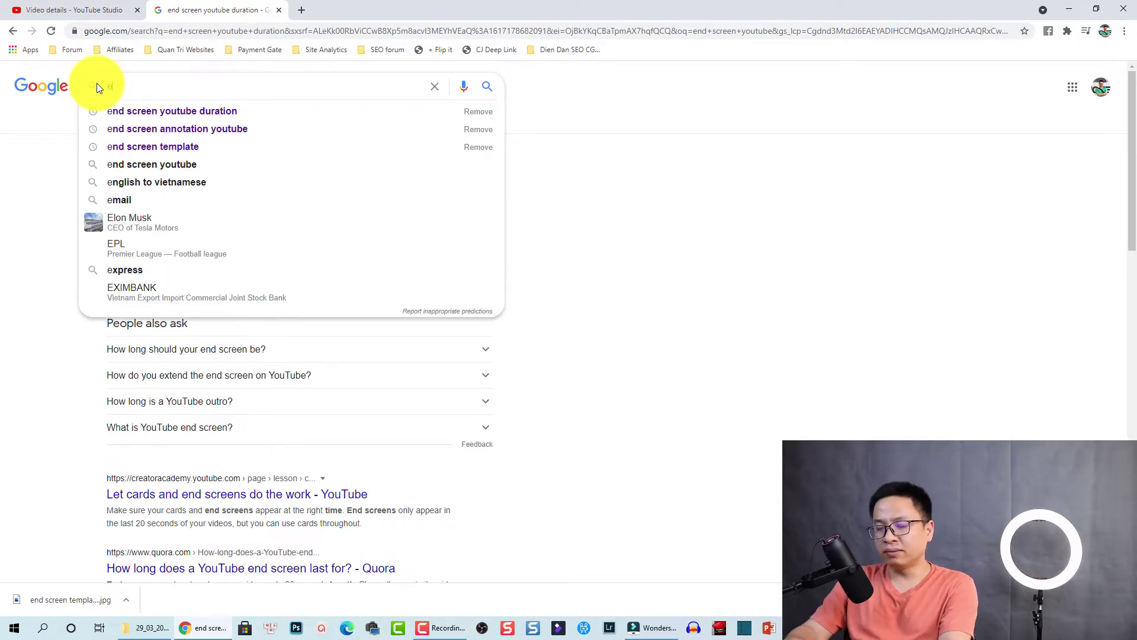
type("nd screen youtube")
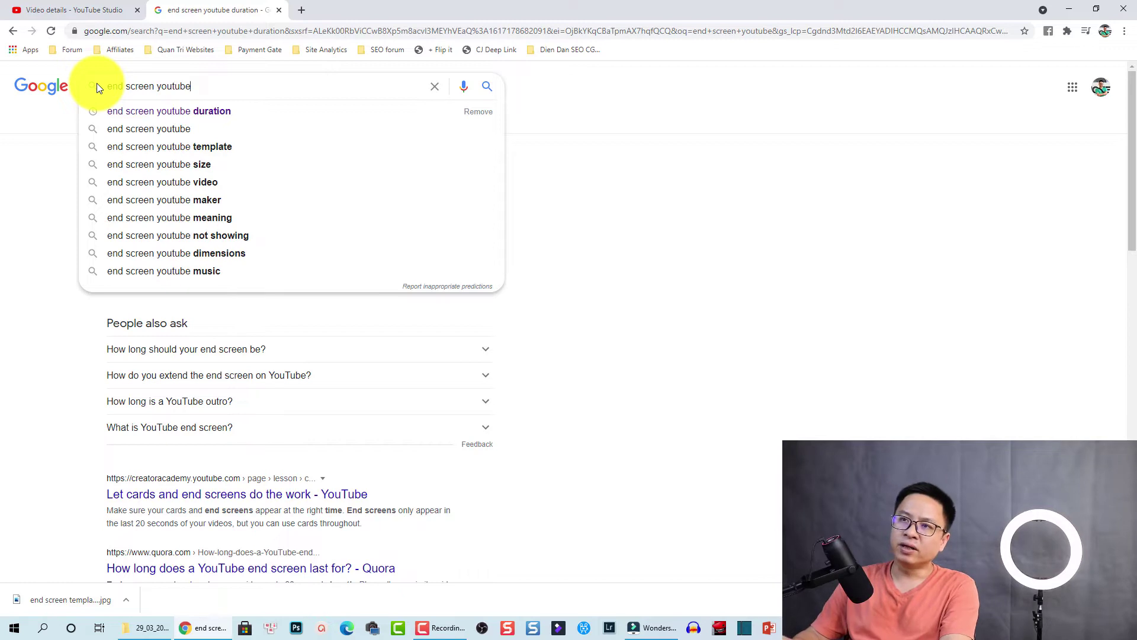
key("Down")
key("Return")
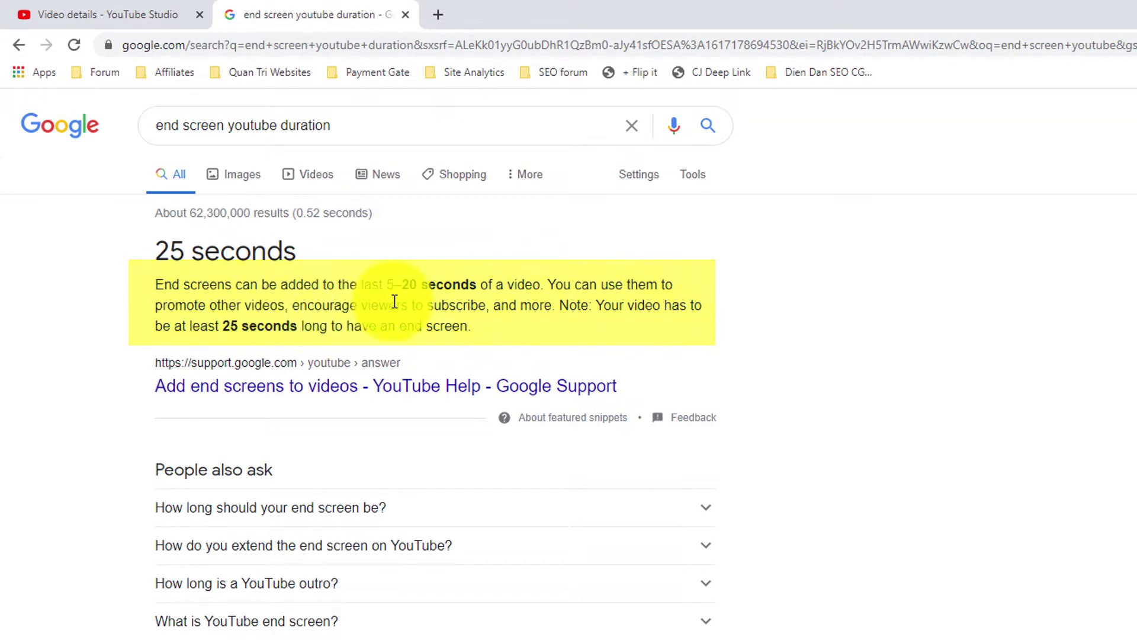
left_click_drag(385, 286, 460, 285)
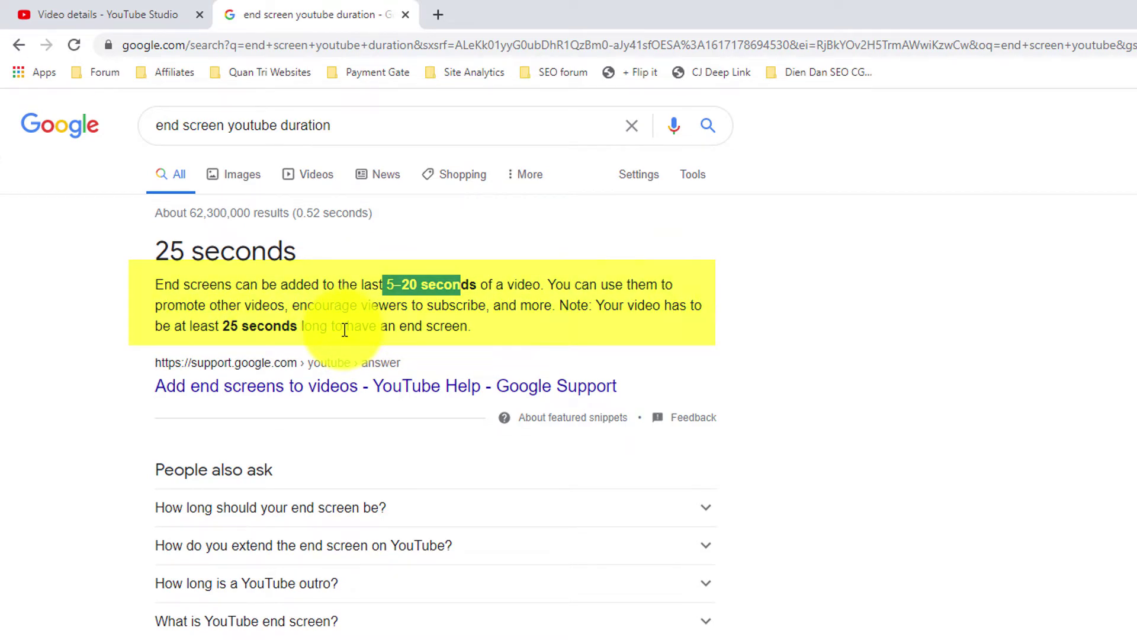
- Switch to Wondershare Filmora and step through the start of the end screen templates clip on the timeline
left_click(657, 628)
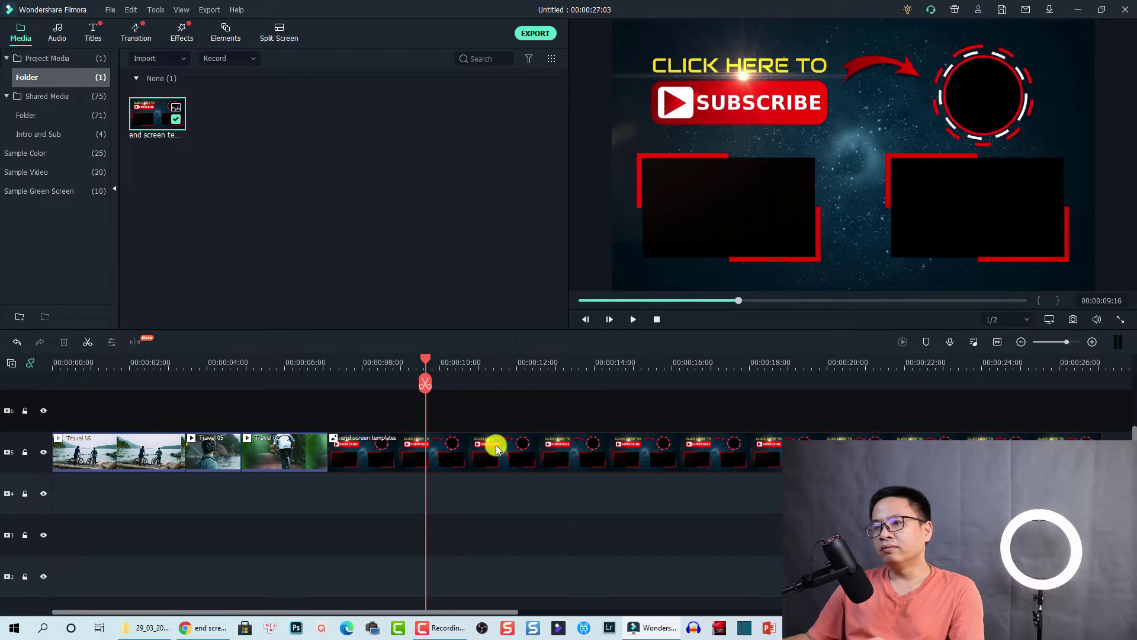
left_click(334, 361)
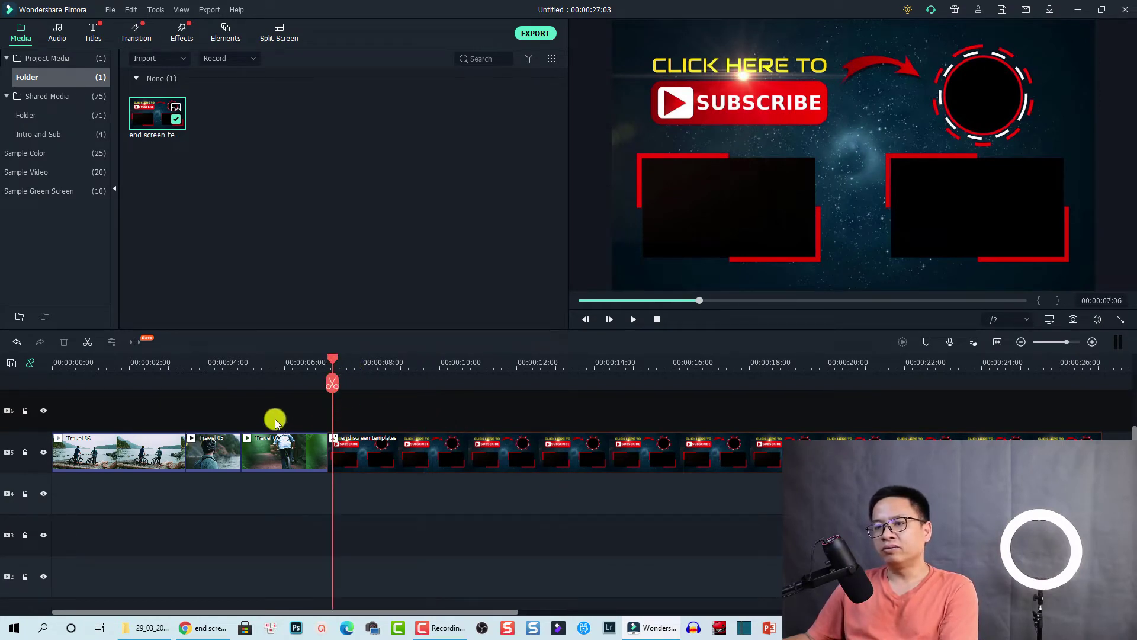
left_click(363, 367)
left_click(405, 450)
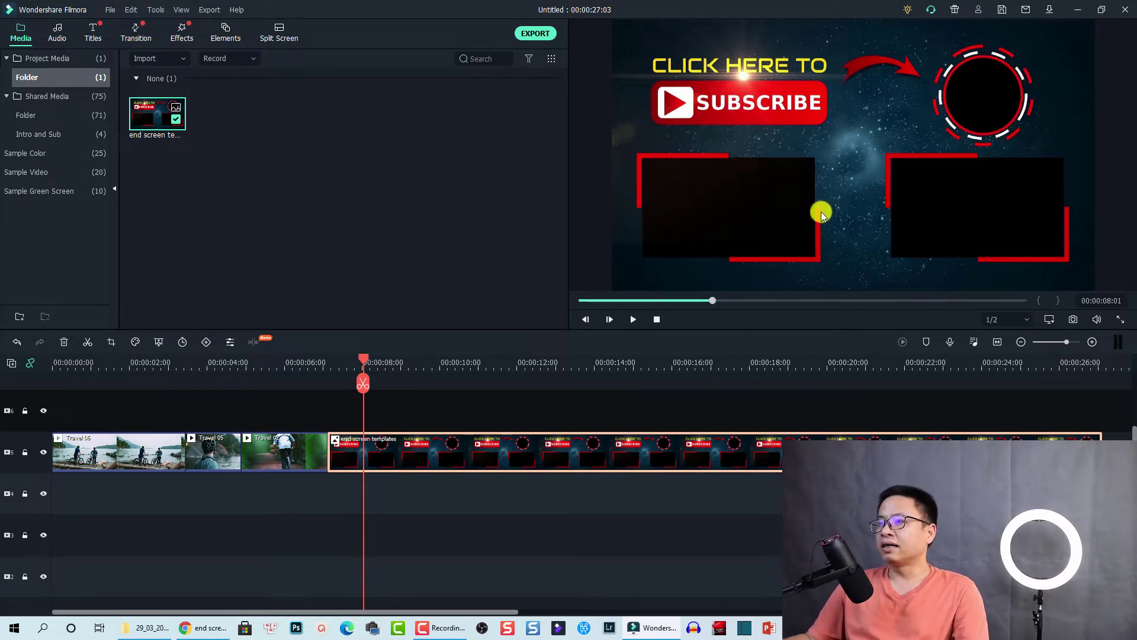
key("Right")
key("Right")
key("Right")
key("Right")
key("Right")
key("Right")
key("Right")
key("Right")
key("Right")
key("Right")
key("Right")
key("Right")
key("Right")
key("Right")
key("Right")
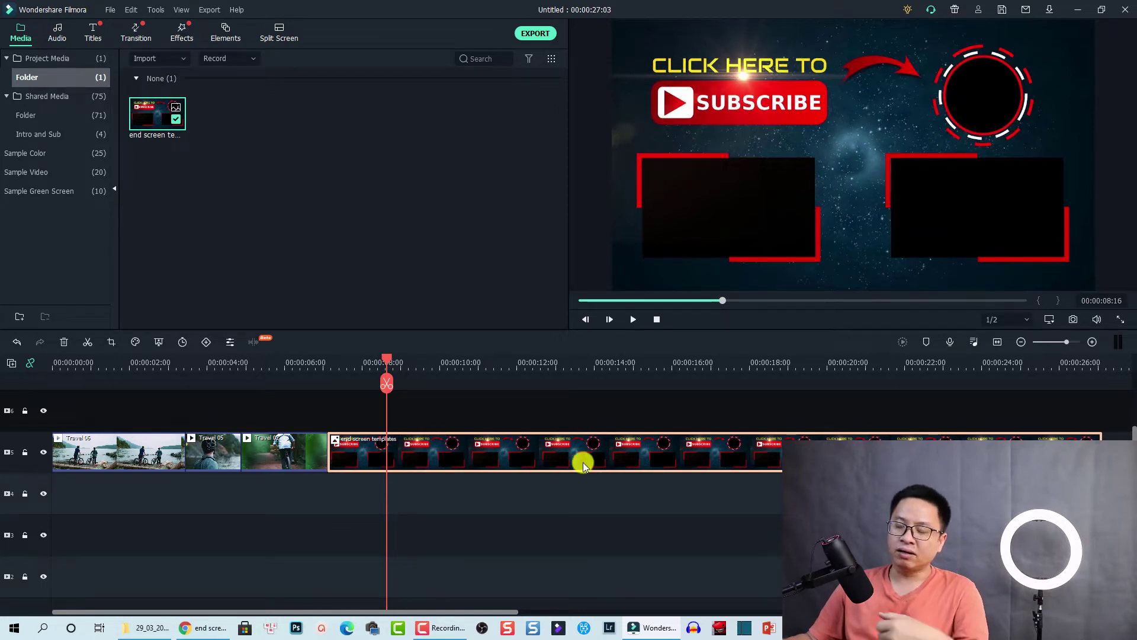
- Check the duration setting of the end screen templates clip
right_click(498, 454)
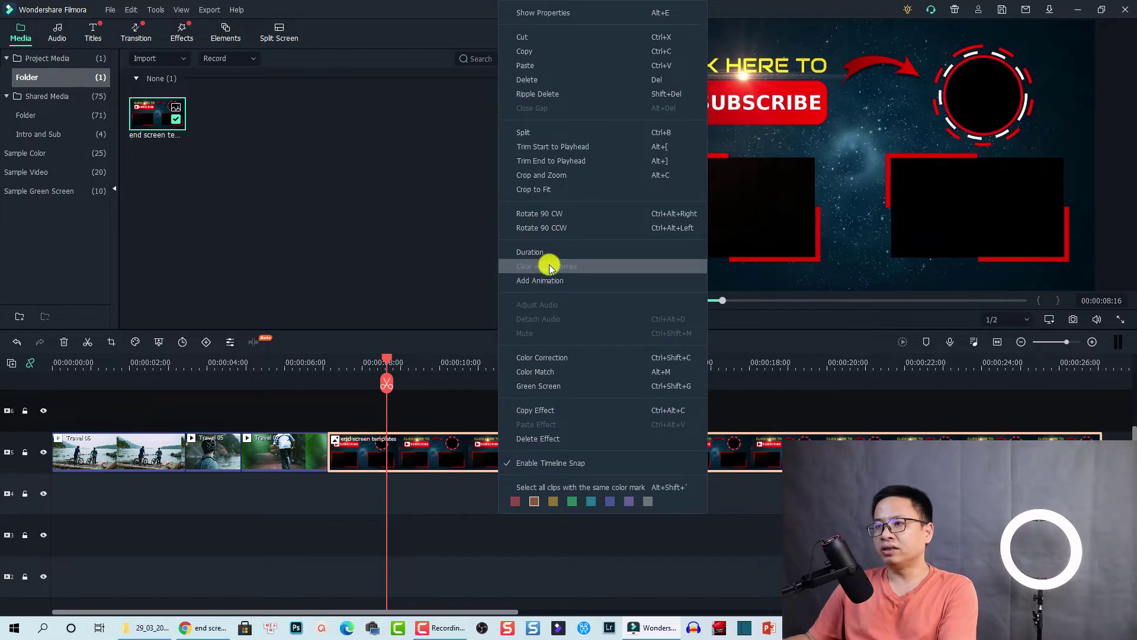
left_click(534, 252)
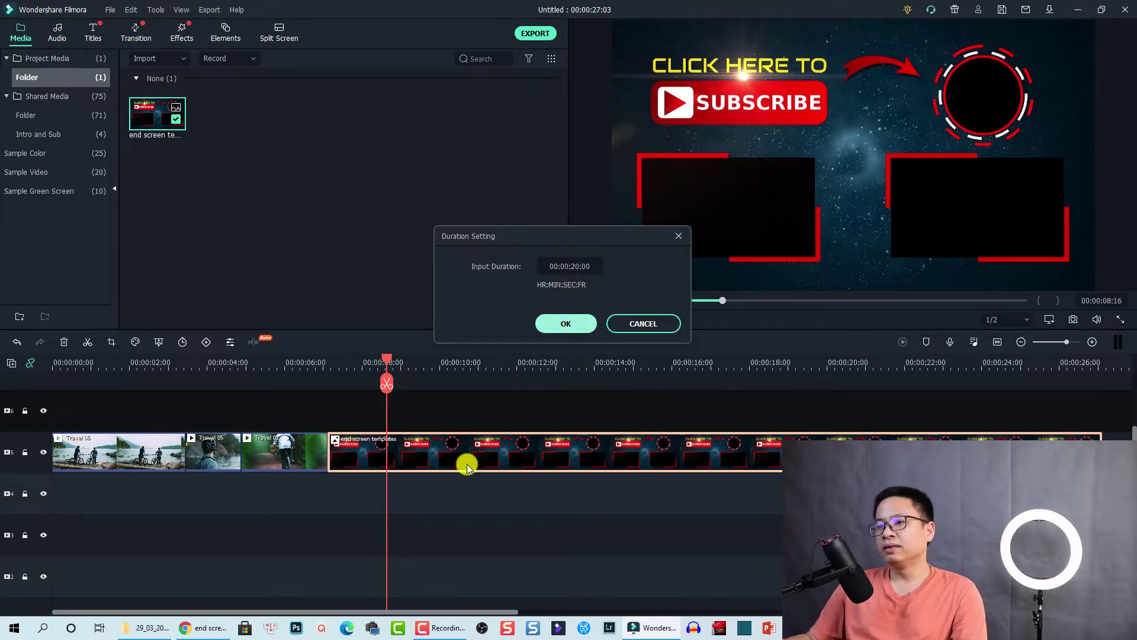
left_click(568, 325)
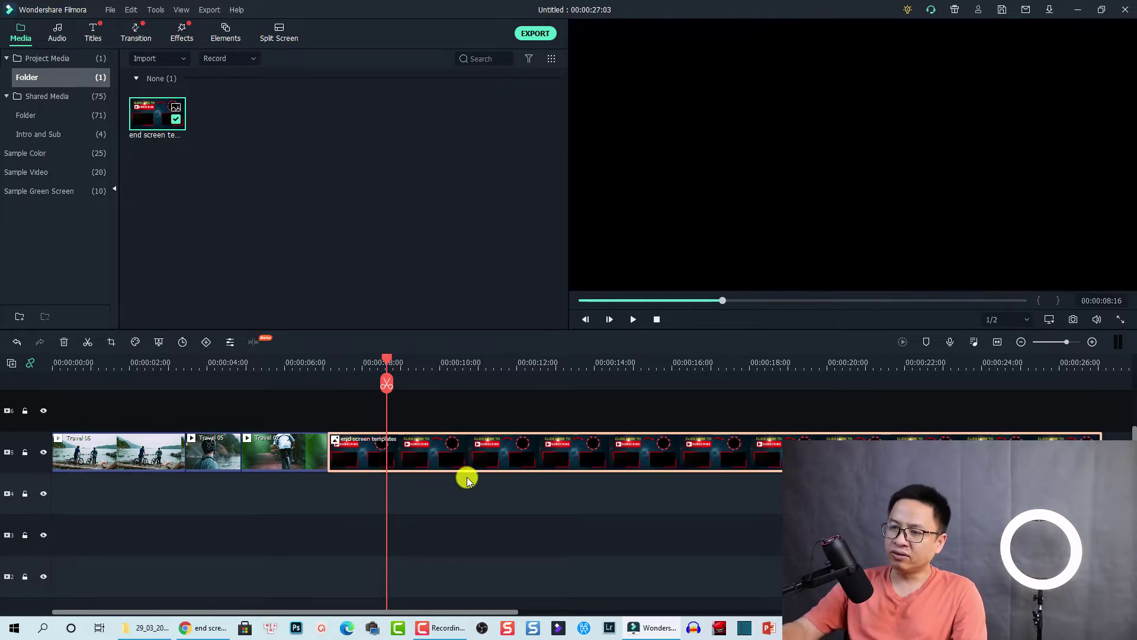
- Delete the end screen templates clip and place the Black sample color directly after the last travel clip
key("Delete")
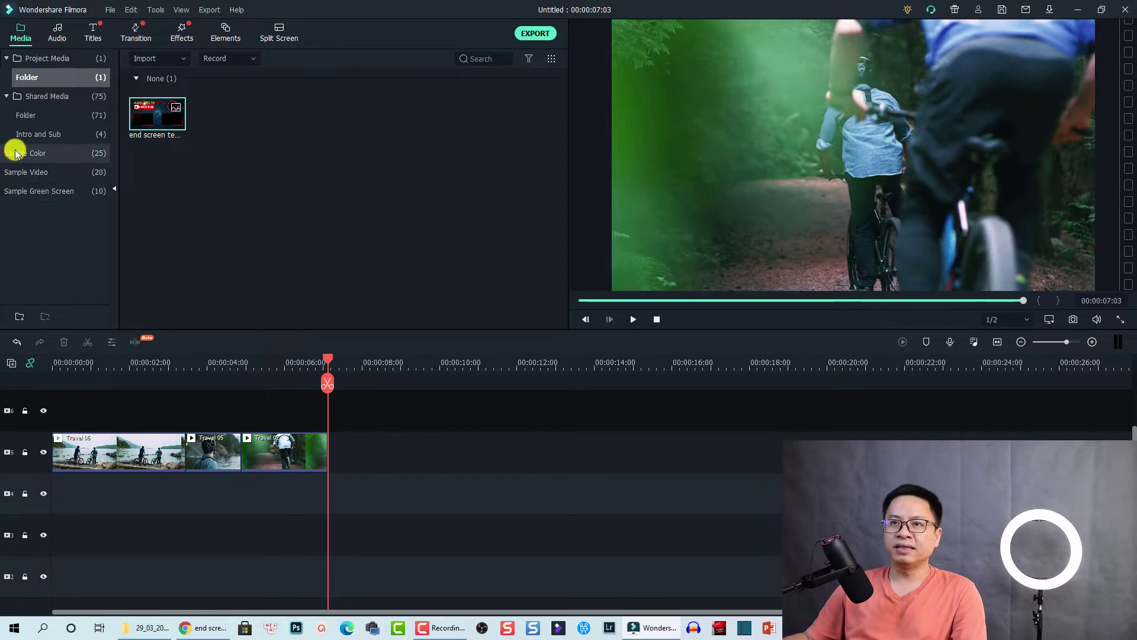
left_click(16, 153)
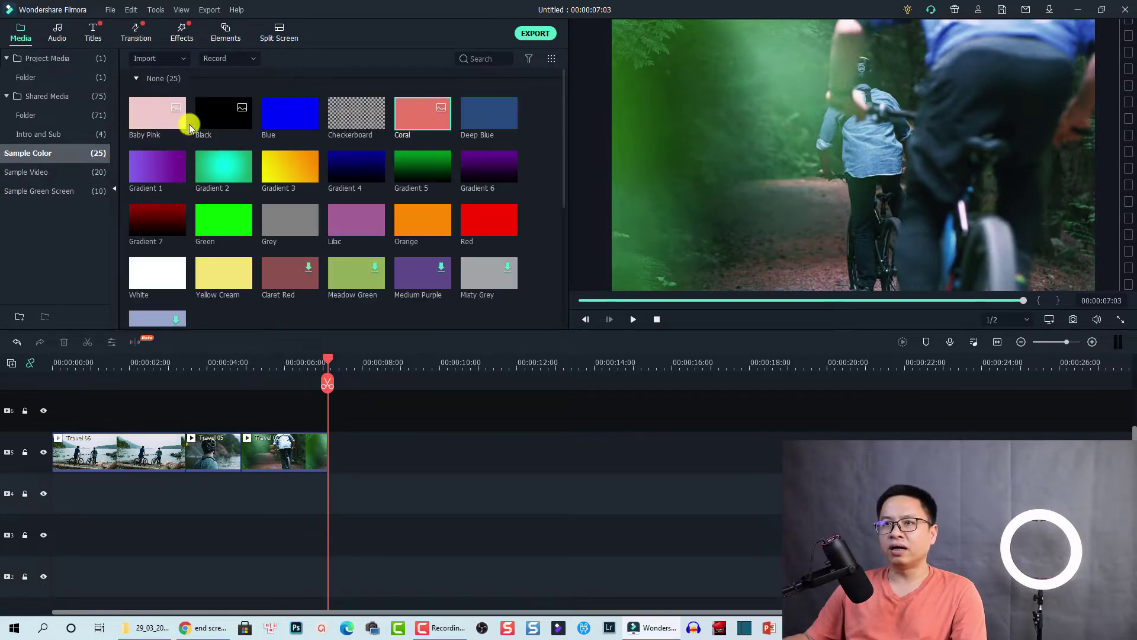
left_click_drag(208, 119, 326, 435)
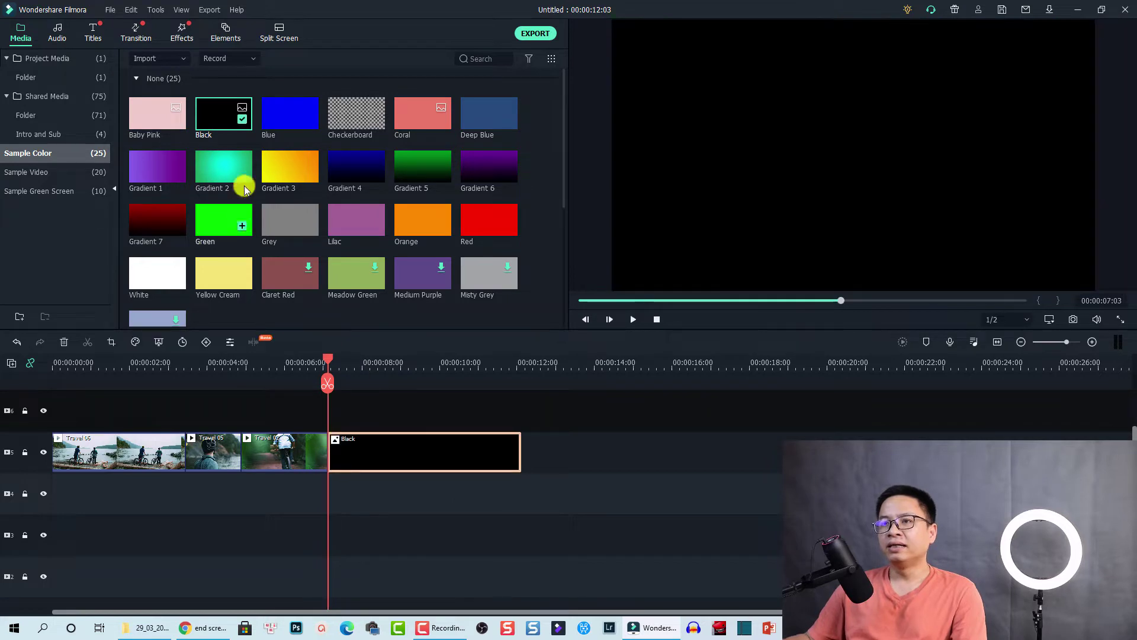
- Set the Black clip's duration to 00:00:20:00
right_click(379, 453)
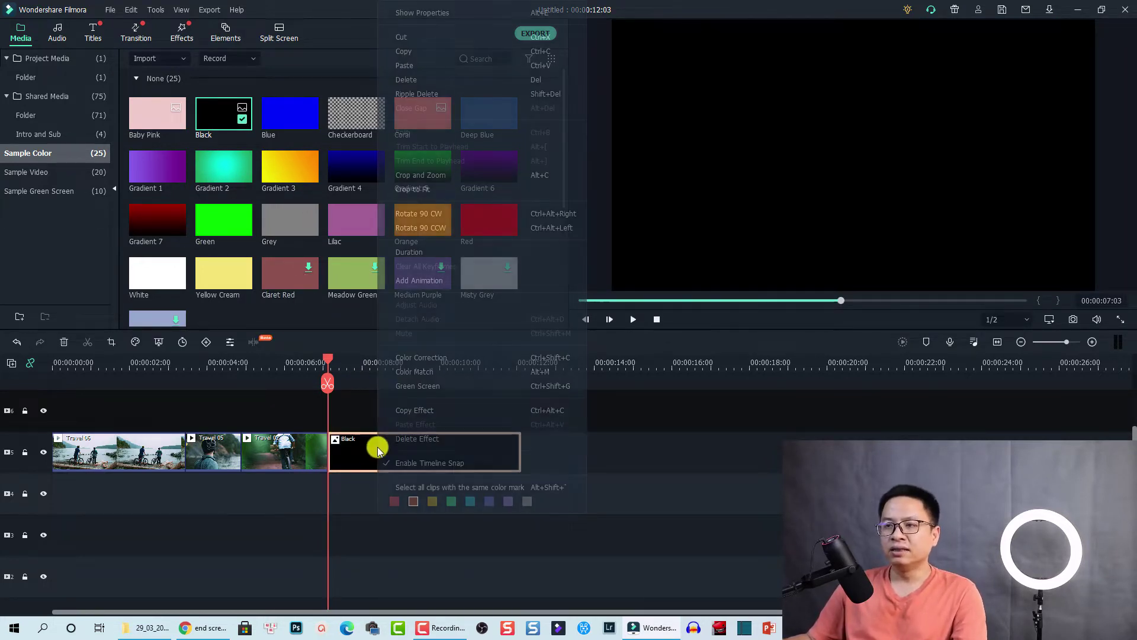
left_click(415, 253)
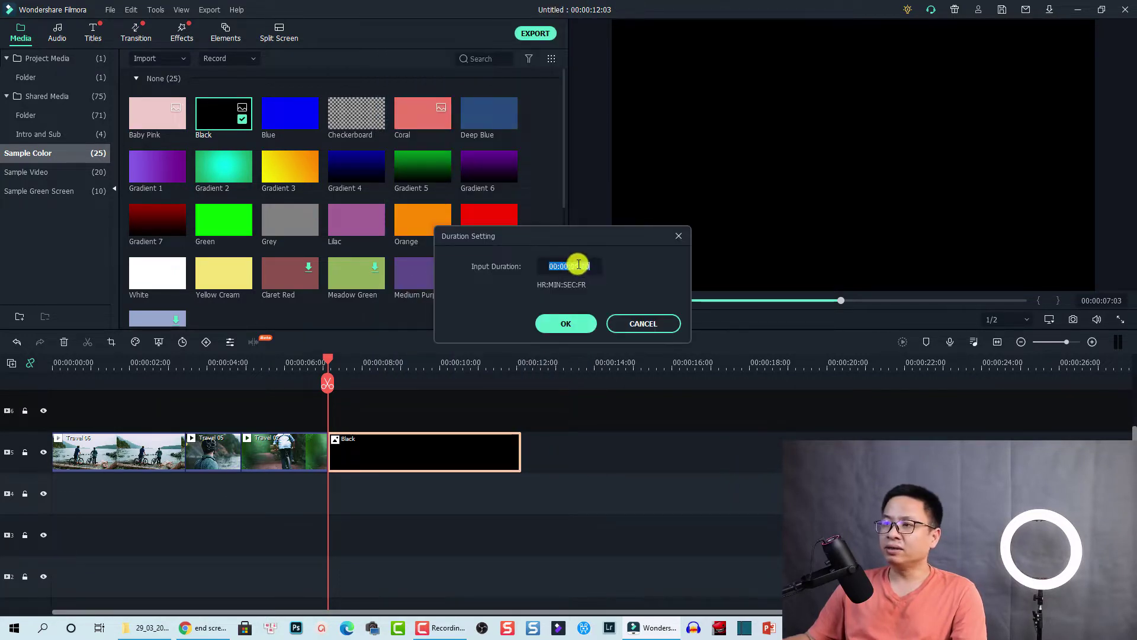
left_click(579, 265)
key("BackSpace")
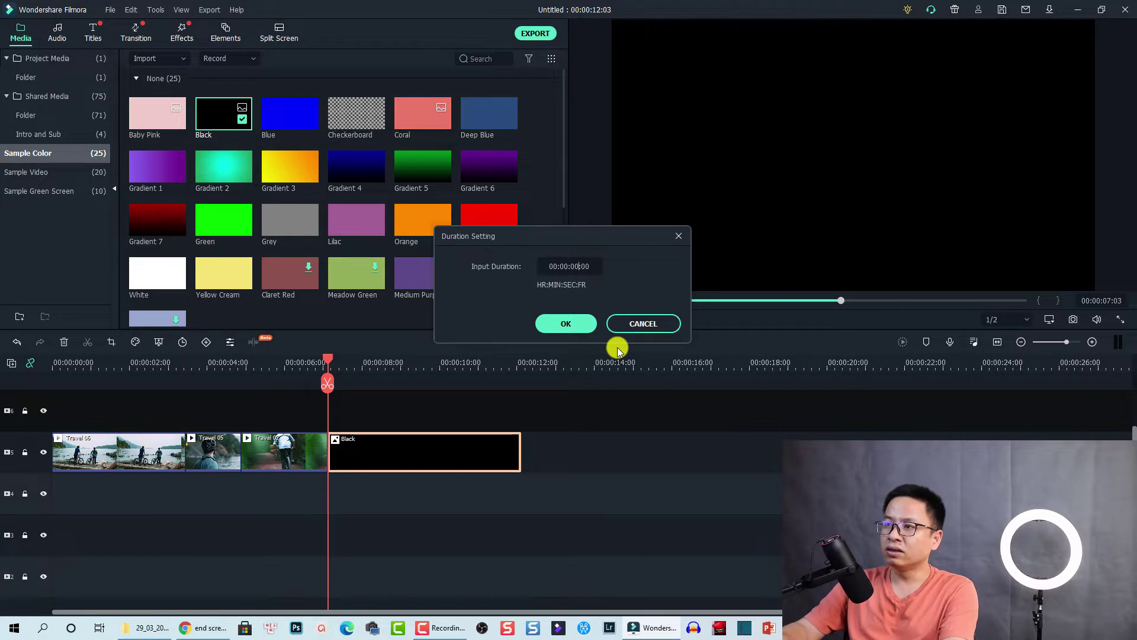
type("20")
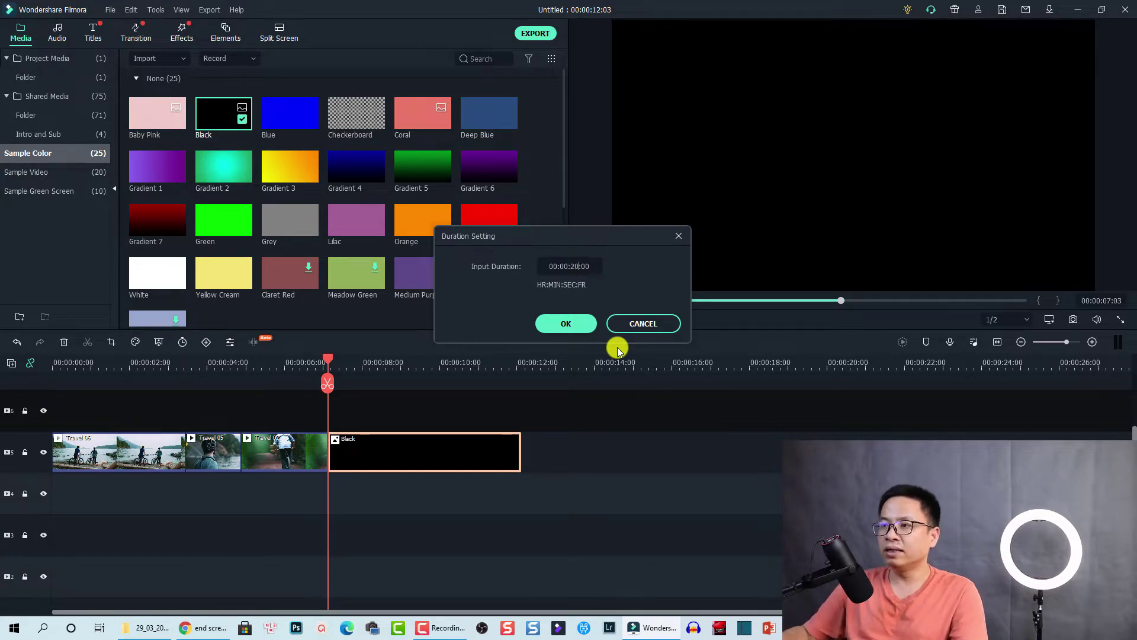
left_click(564, 324)
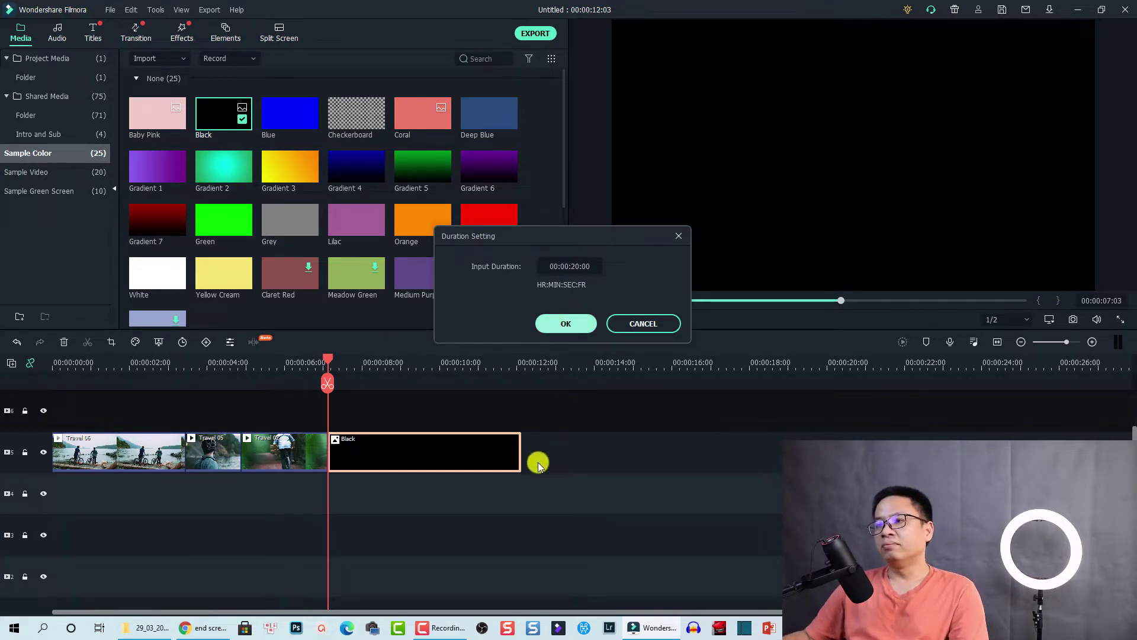
left_click(562, 324)
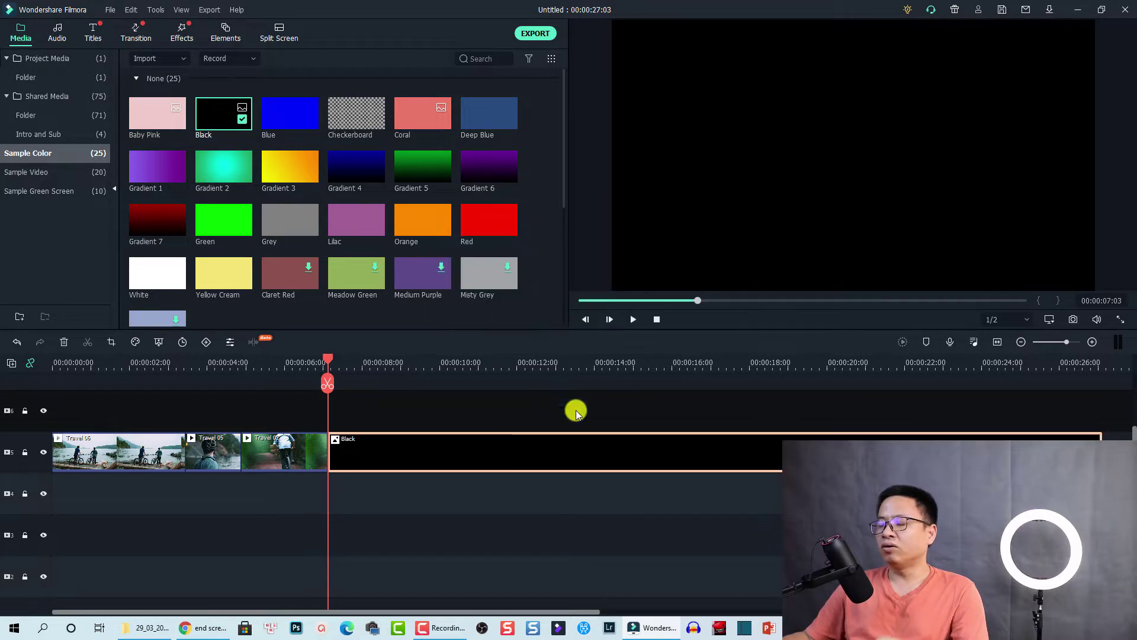
- Step frame by frame through the beginning of the Black clip
key("Right")
key("Right")
key("Right")
key("Right")
key("Right")
key("Right")
key("Right")
key("Right")
key("Right")
key("Right")
key("Right")
key("Right")
key("Right")
key("Right")
key("Right")
key("Right")
key("Right")
key("Right")
key("Right")
key("Right")
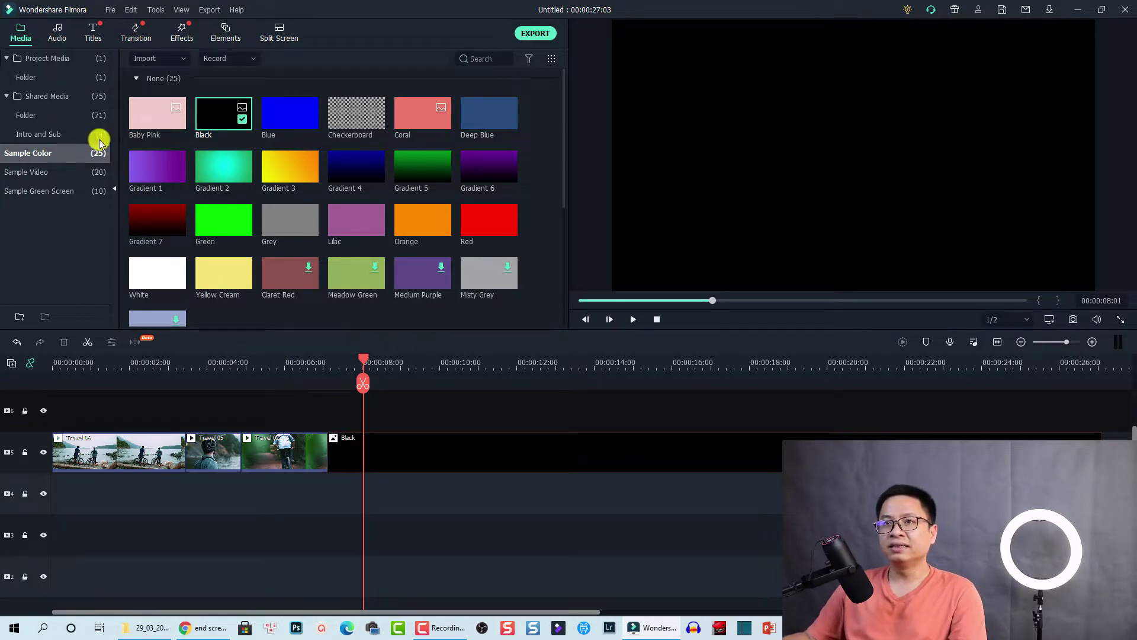
- Add the 2_Hearts track from My Music to the audio track and move it to the start of the timeline
left_click(52, 37)
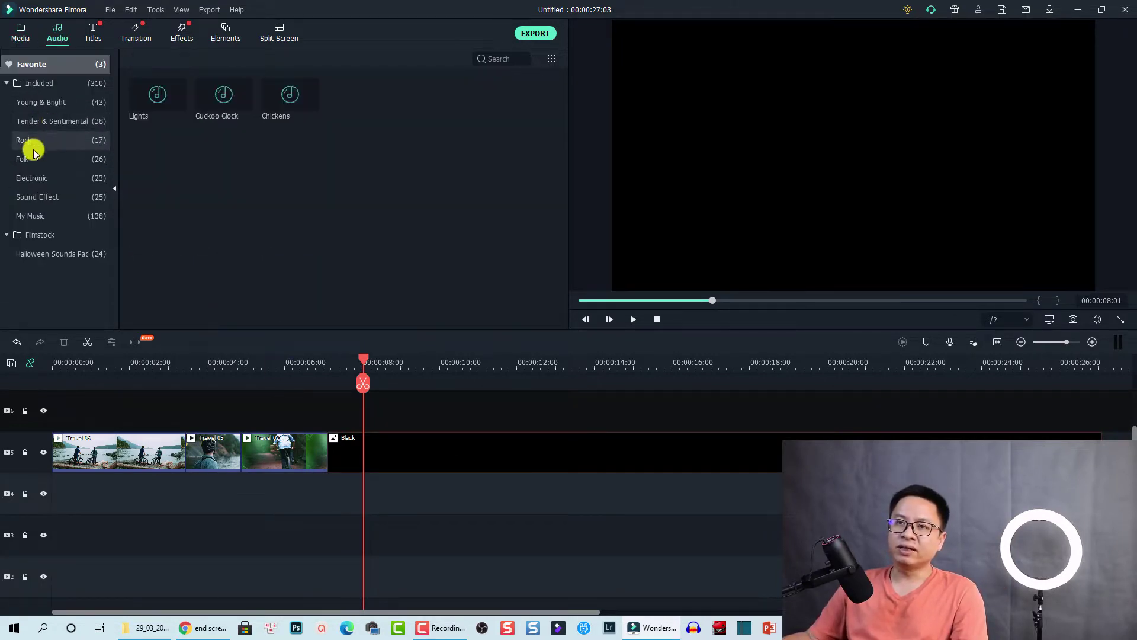
left_click(37, 215)
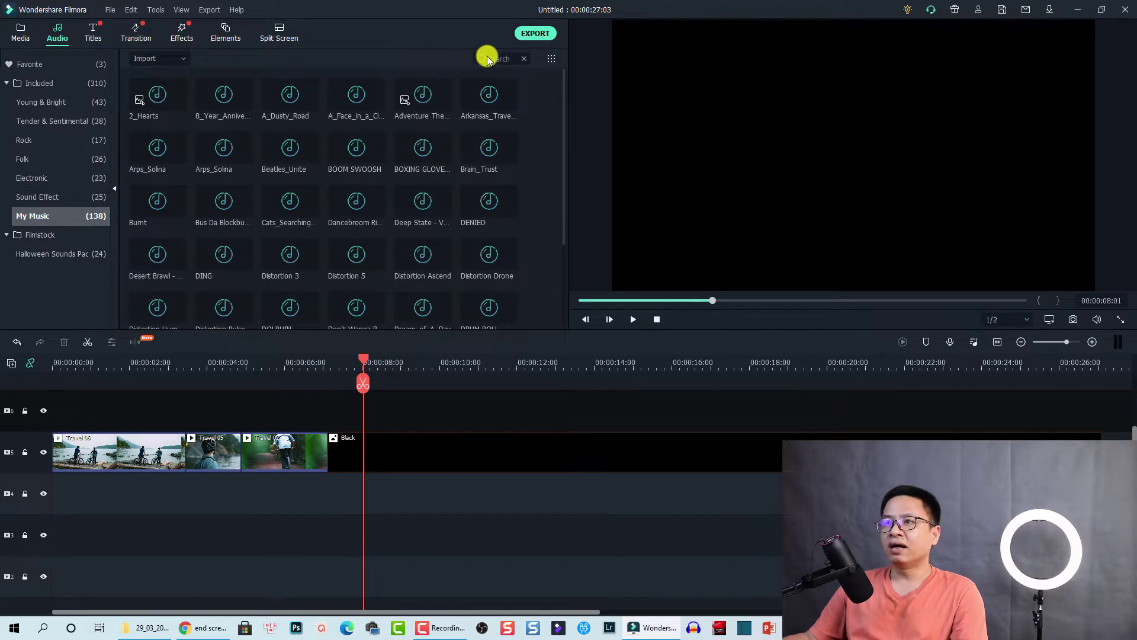
left_click_drag(156, 99, 397, 464)
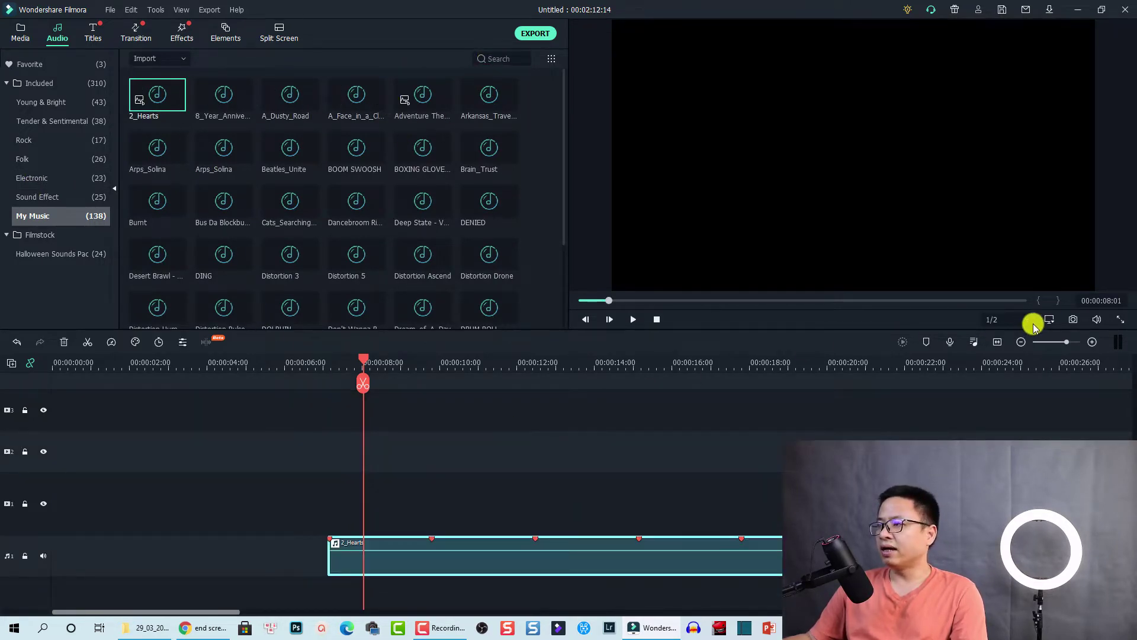
left_click(999, 343)
left_click_drag(574, 561, 356, 561)
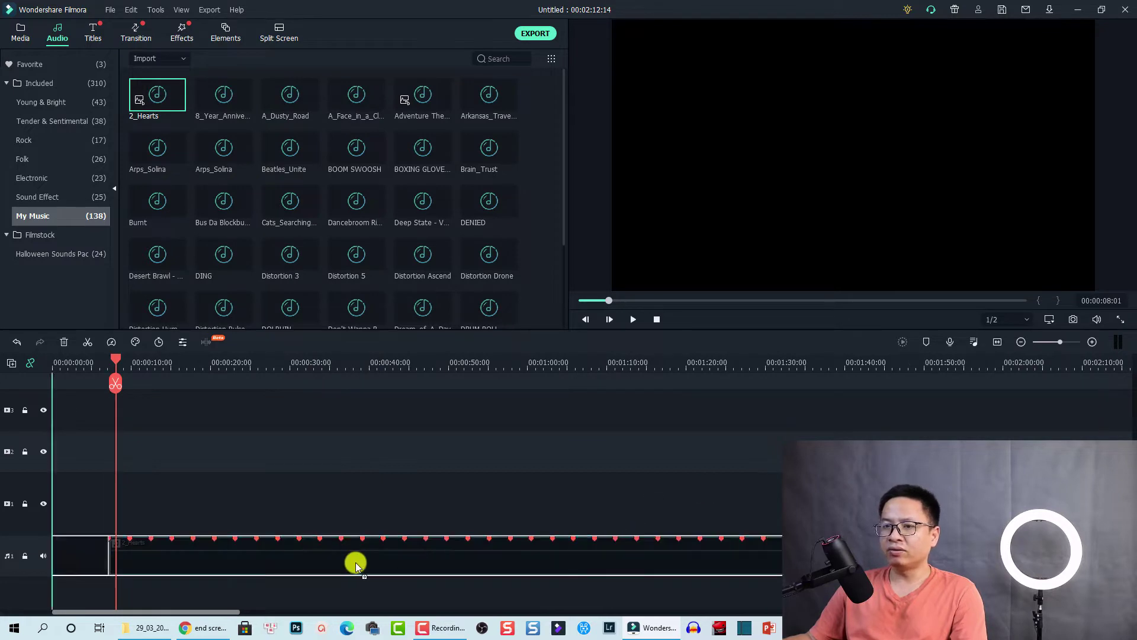
- Delete all empty tracks from the timeline
left_click(995, 346)
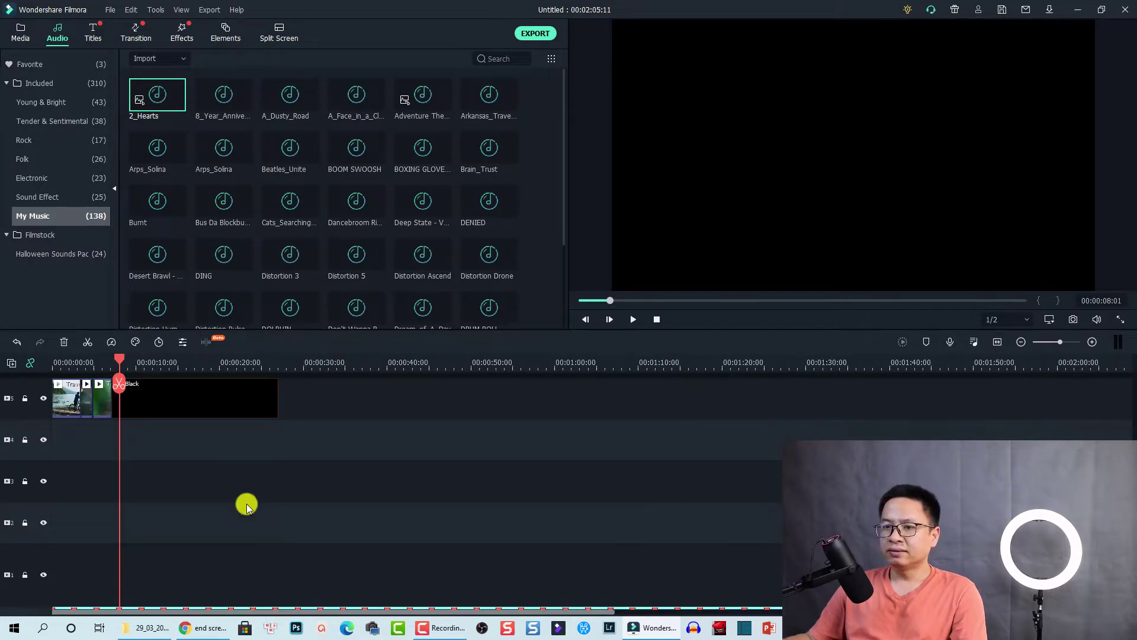
right_click(28, 453)
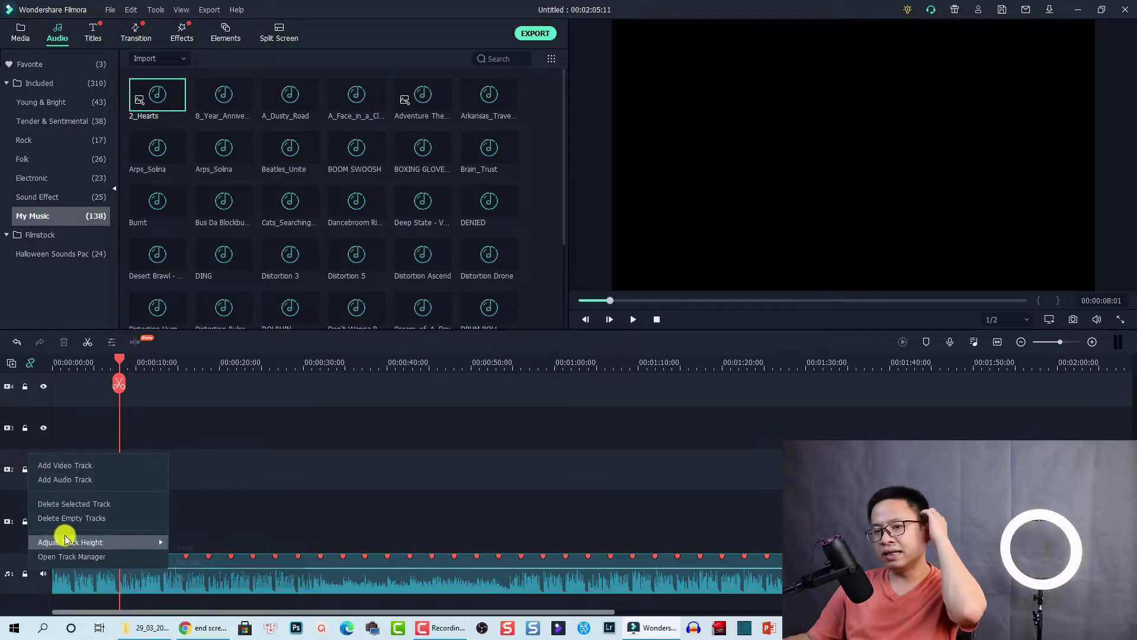
left_click(66, 517)
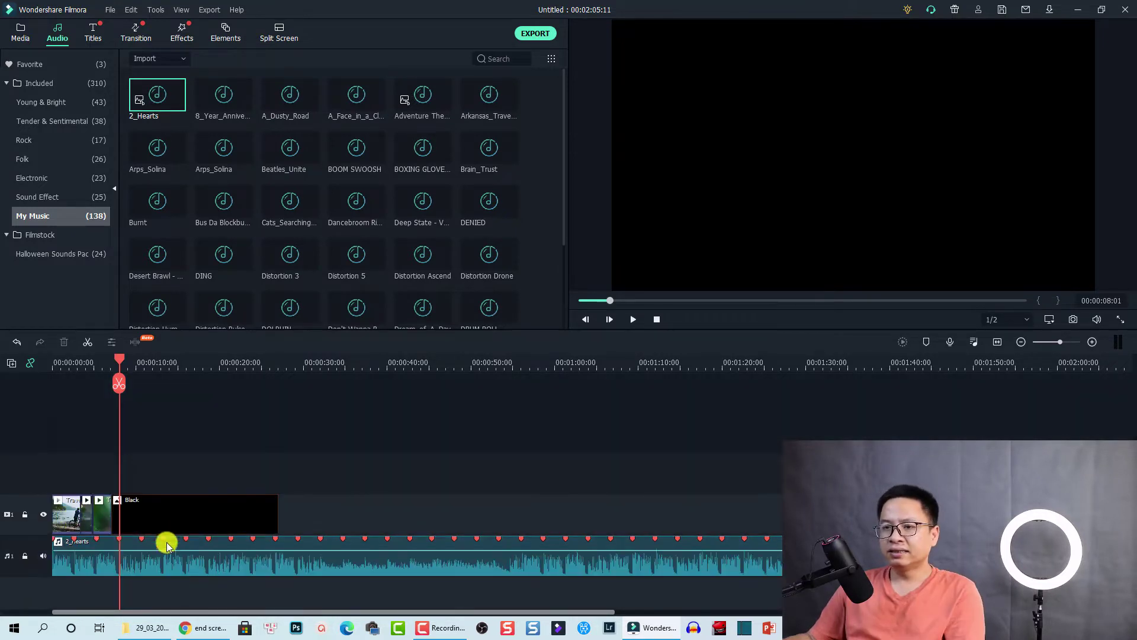
- Split the 2_Hearts music at the end of the Black clip and delete the remainder
left_click(279, 367)
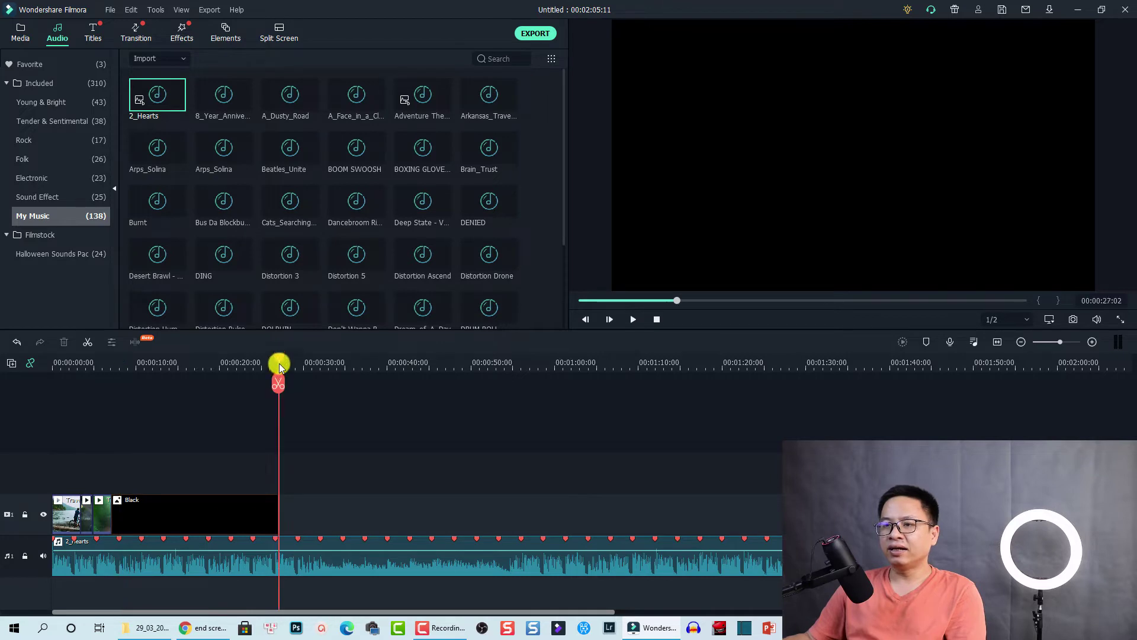
left_click(349, 564)
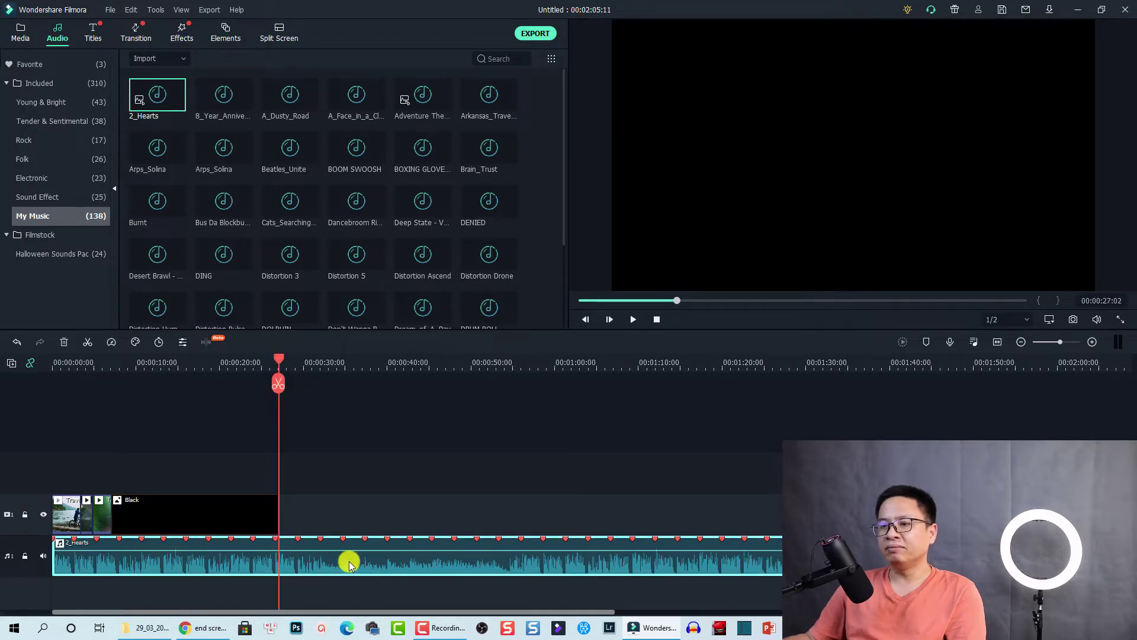
left_click(279, 383)
left_click(379, 568)
key("Delete")
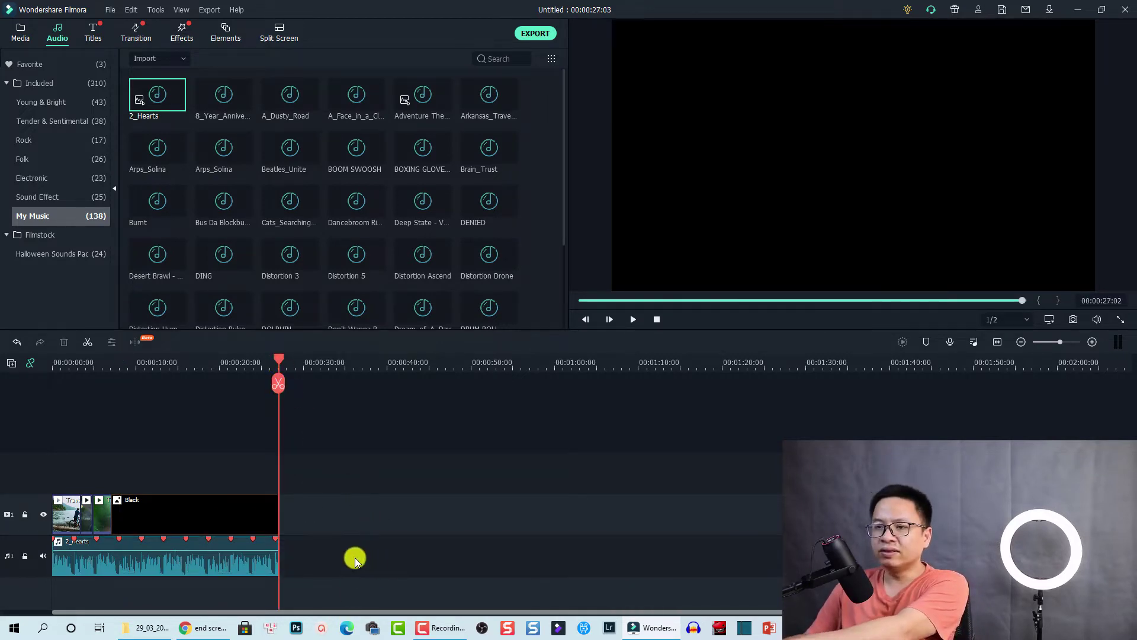
- Move the playhead into the Black clip at 00:00:11:20 and bring up the project's media folder
left_click(151, 363)
left_click(184, 503)
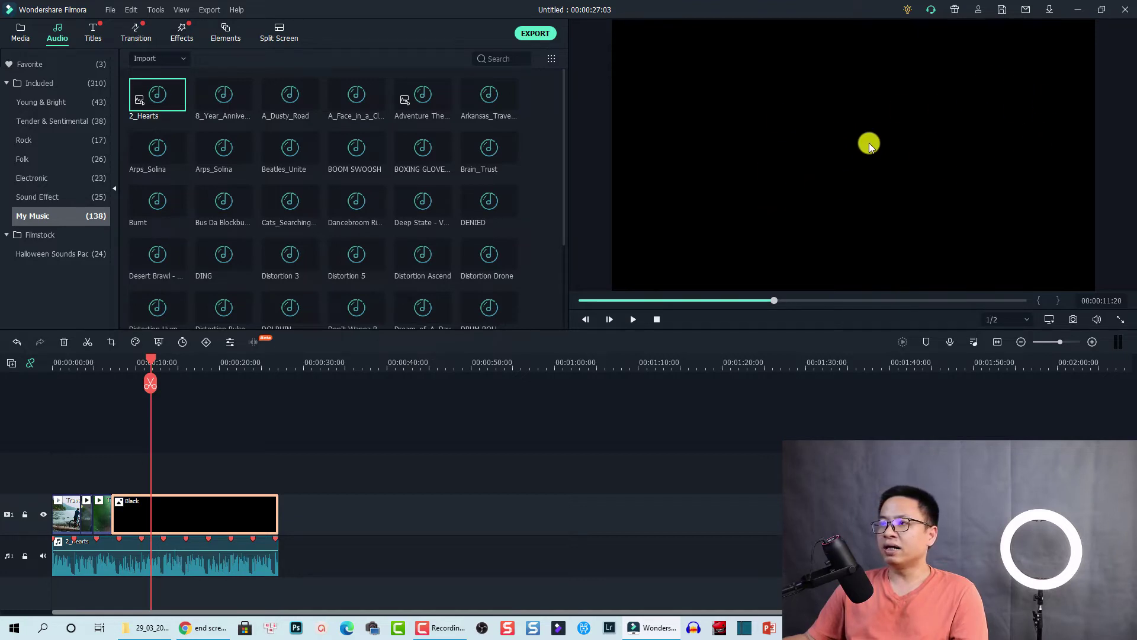
left_click(447, 468)
left_click(26, 41)
left_click(159, 117)
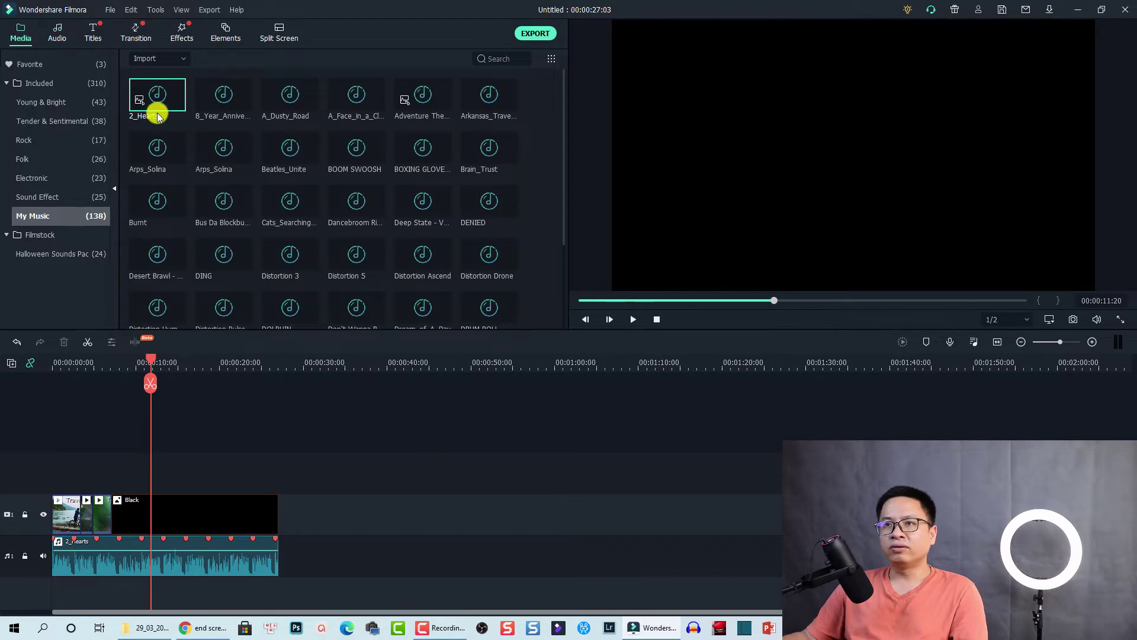
left_click(23, 76)
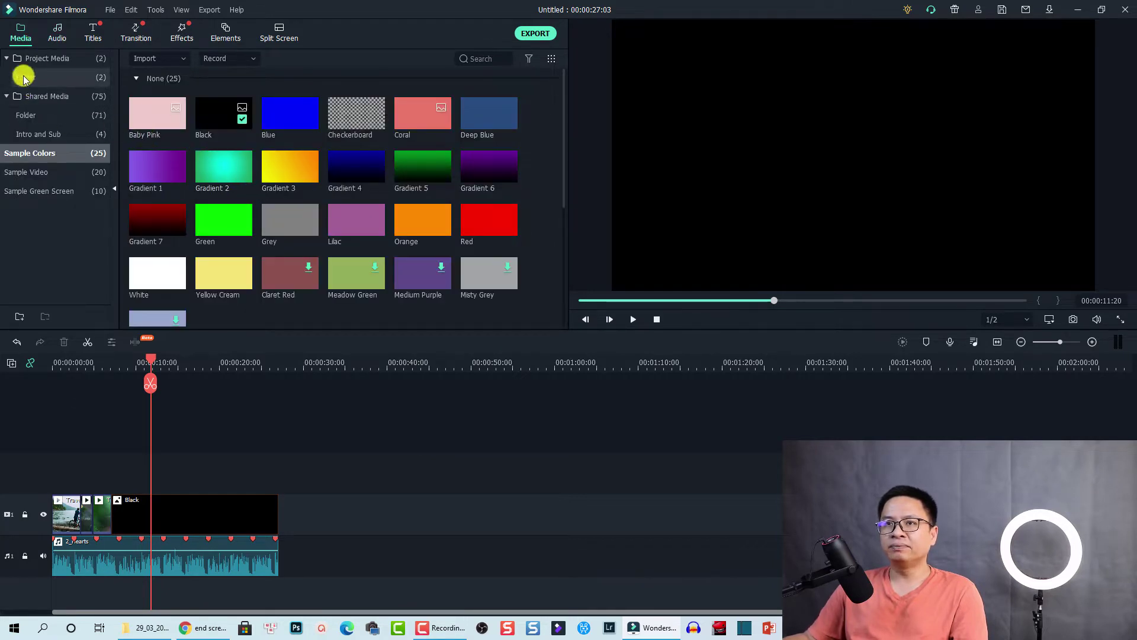
left_click(171, 121)
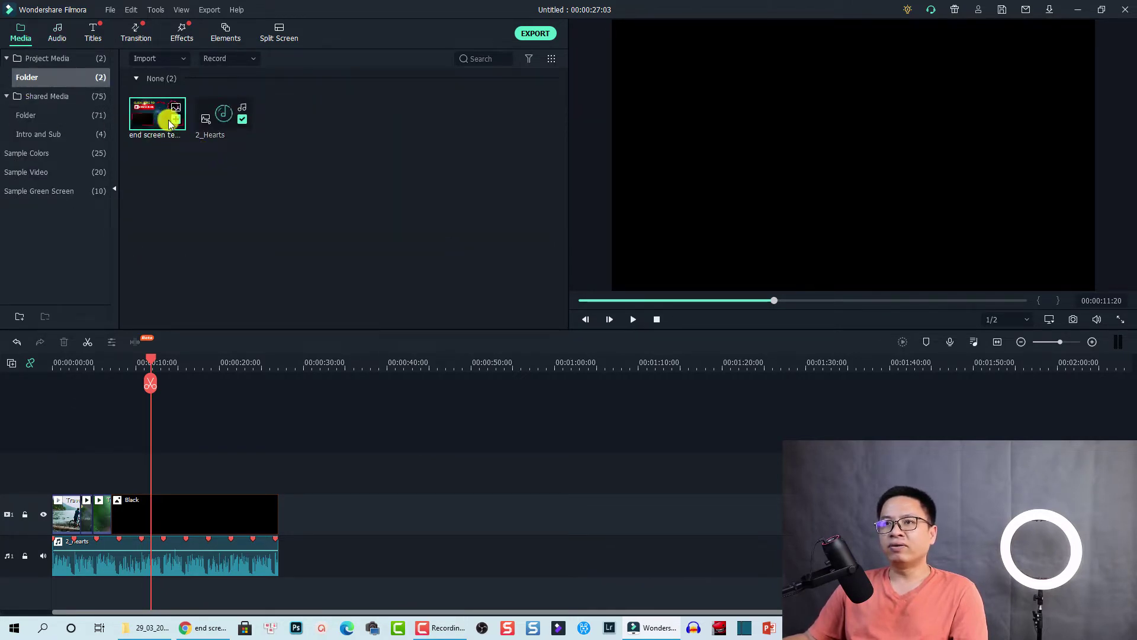
- Switch to Chrome and search Google Images for "end screen youtube template"
left_click(203, 628)
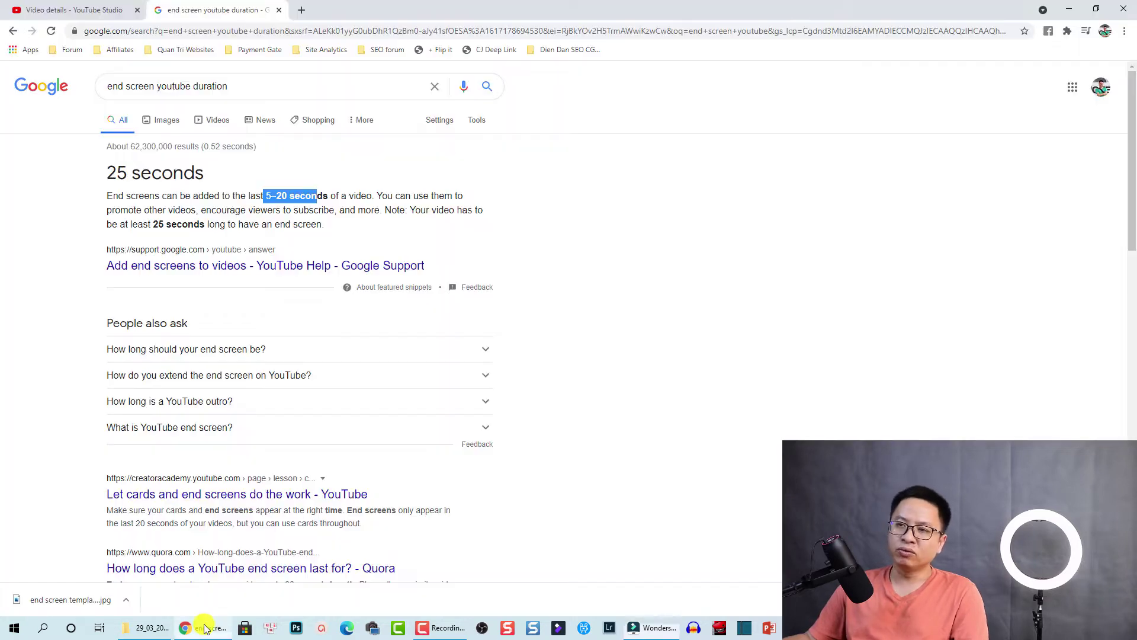
left_click(167, 122)
left_click_drag(227, 87, 198, 82)
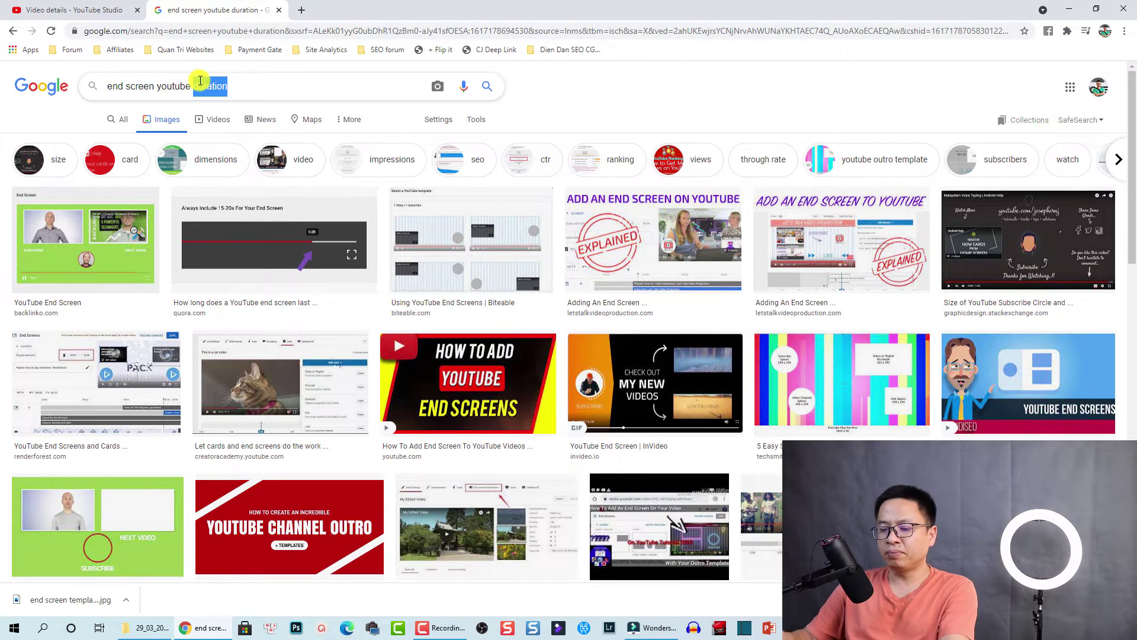
type("template")
key("Return")
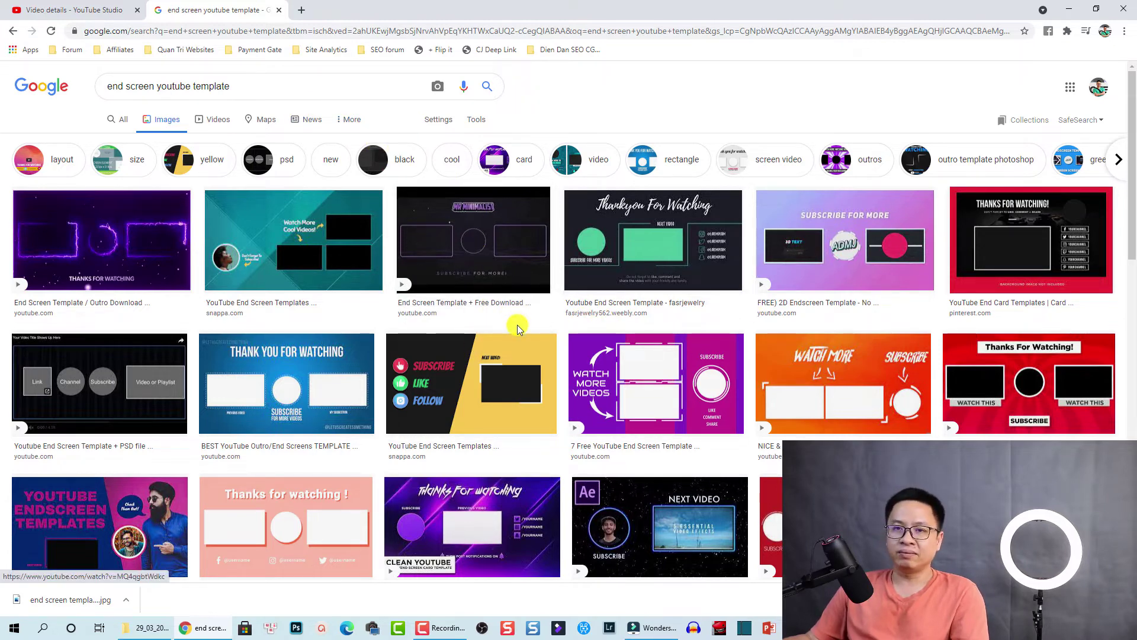
- Look through the end screen template images and narrow the results to gaming designs
scroll(681, 400, "down", 2)
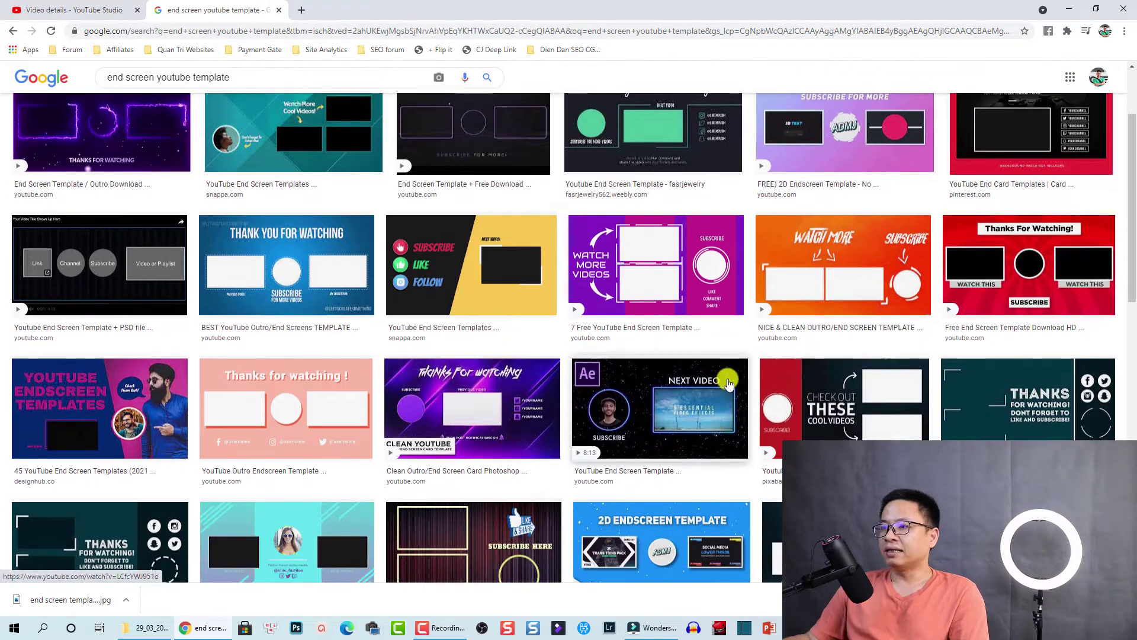
scroll(607, 406, "down", 2)
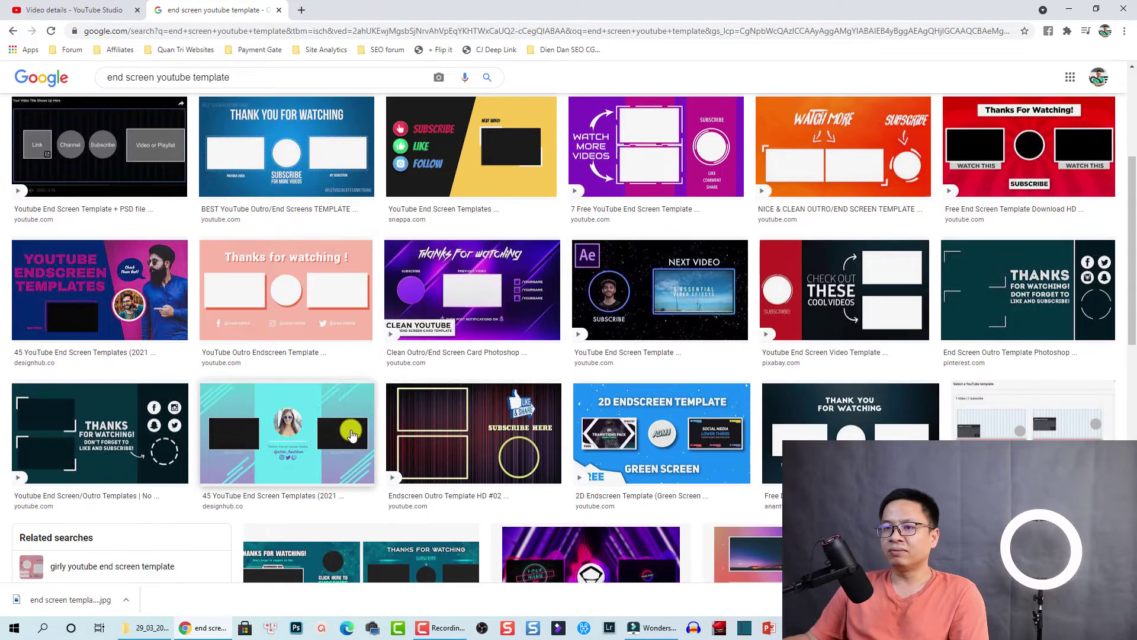
scroll(605, 393, "down", 7)
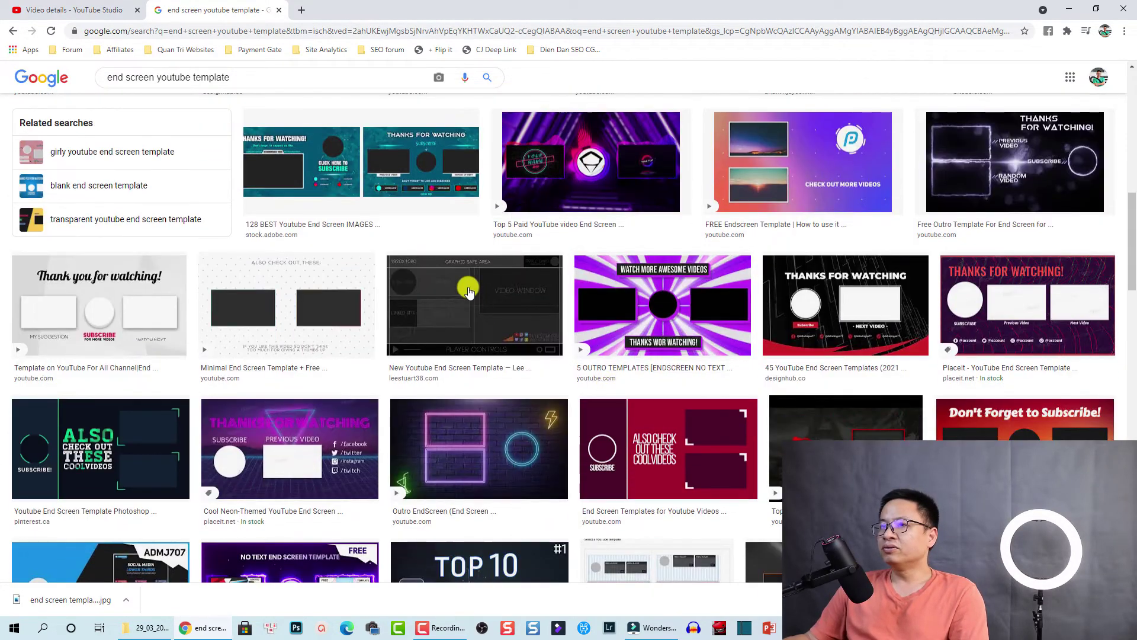
scroll(465, 284, "up", 11)
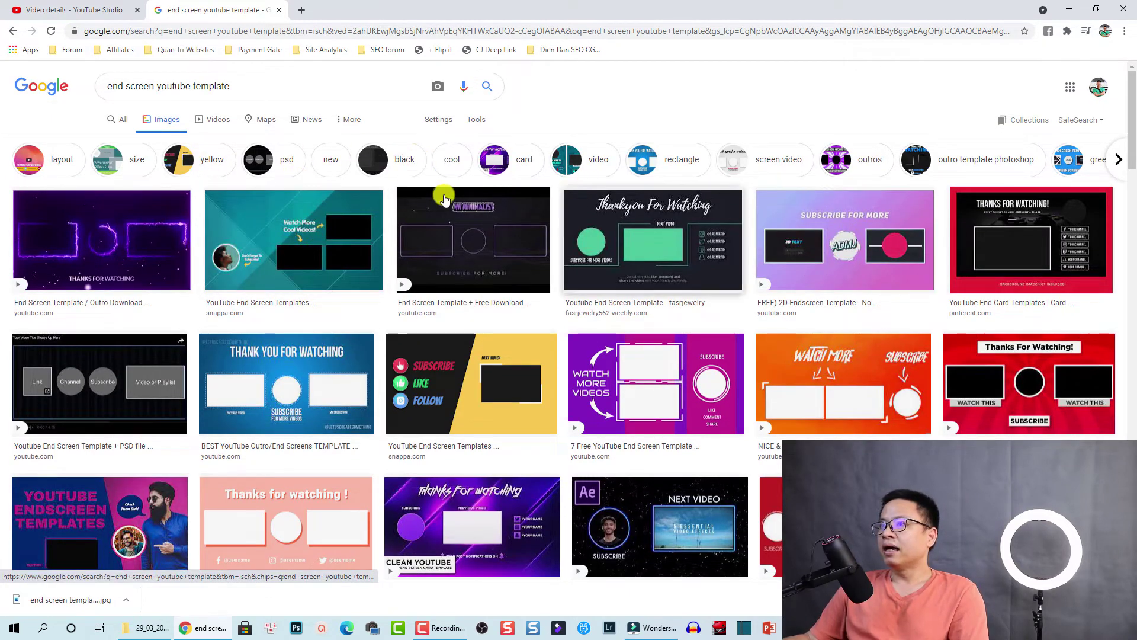
left_click(1118, 159)
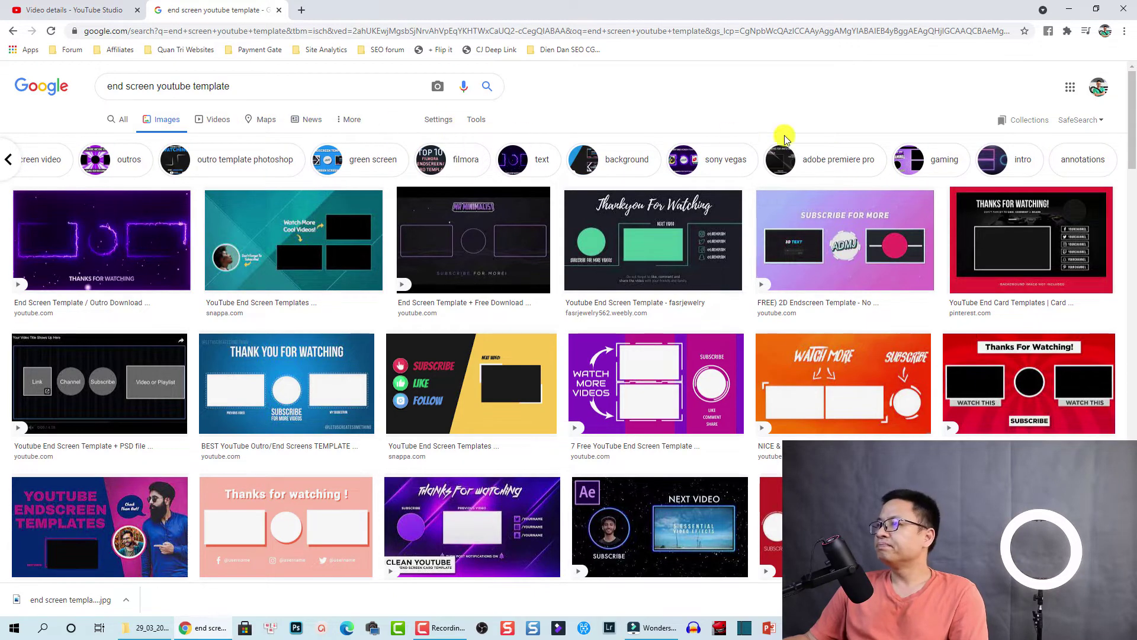
left_click(915, 158)
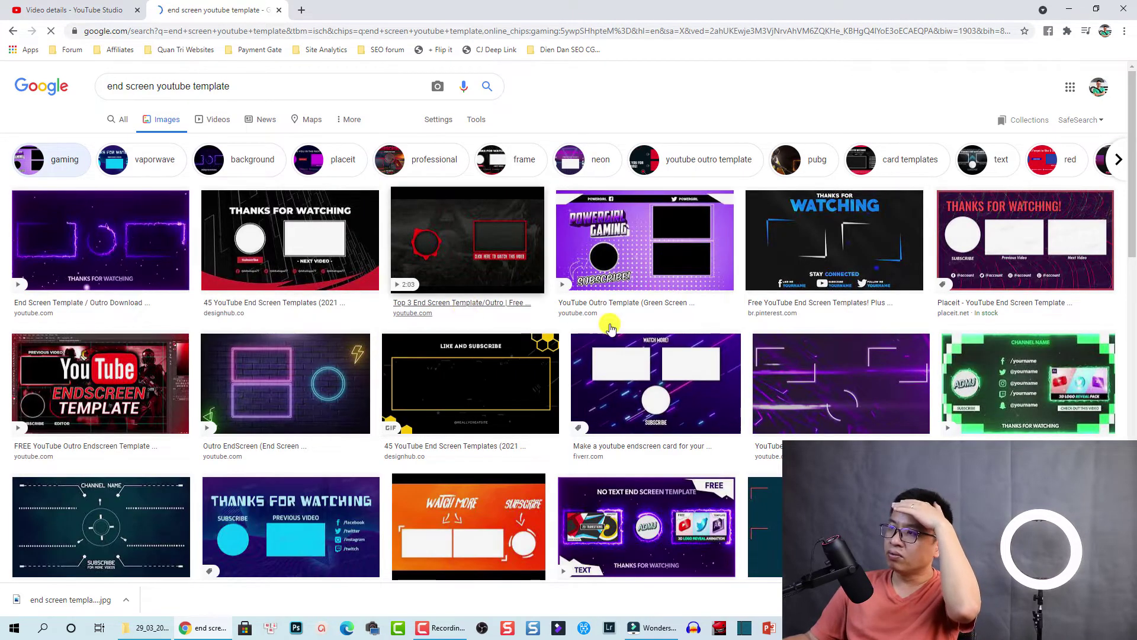
- Examine the gaming results, previewing the red-framed "Thanks for watching!" card and the "Subscribe!" template with the red cabin
scroll(611, 328, "down", 5)
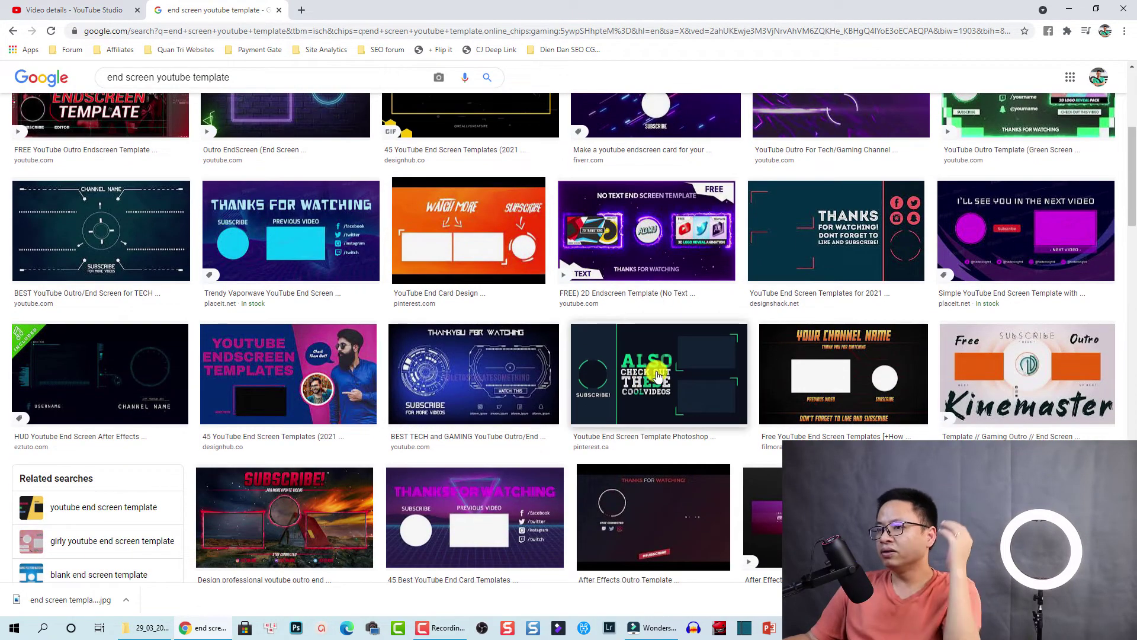
scroll(658, 379, "down", 3)
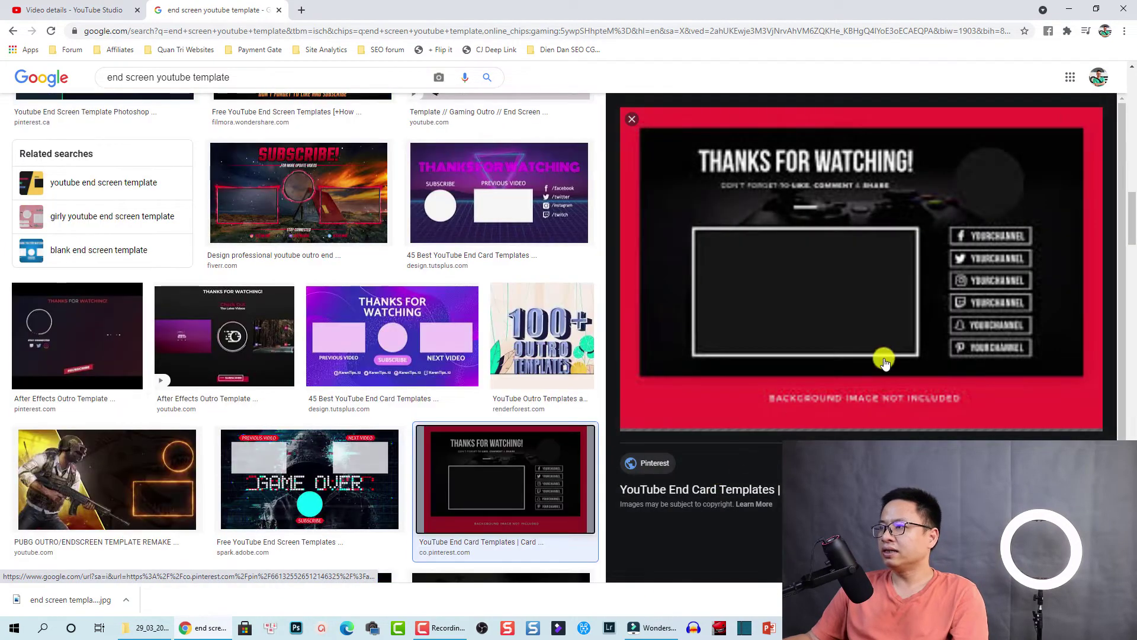
scroll(836, 344, "down", 3)
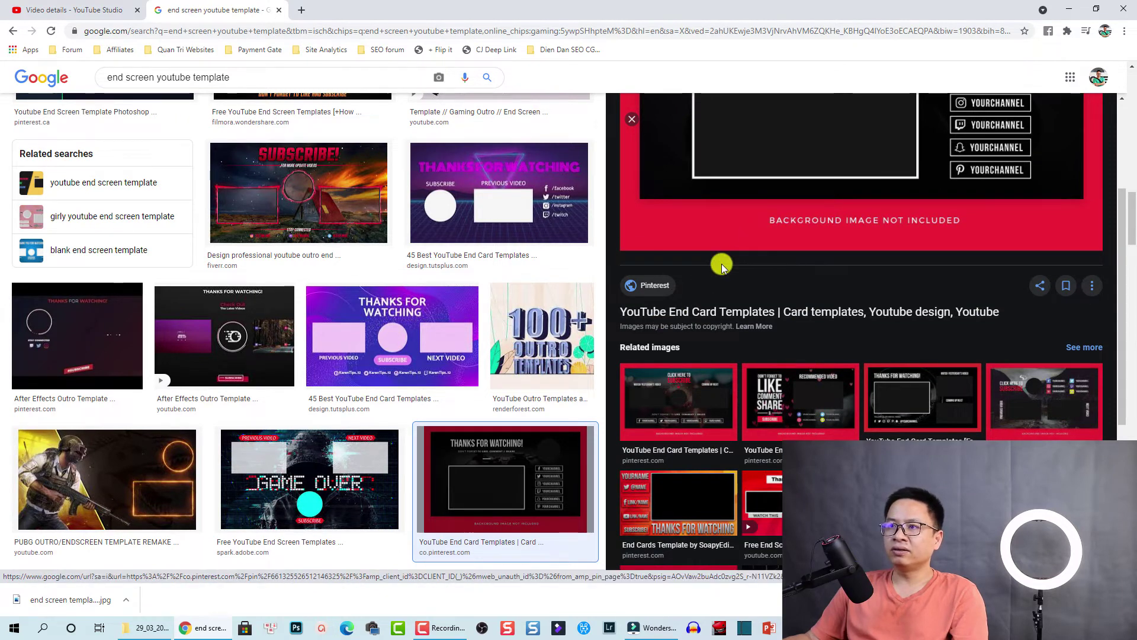
scroll(720, 261, "up", 3)
left_click(299, 216)
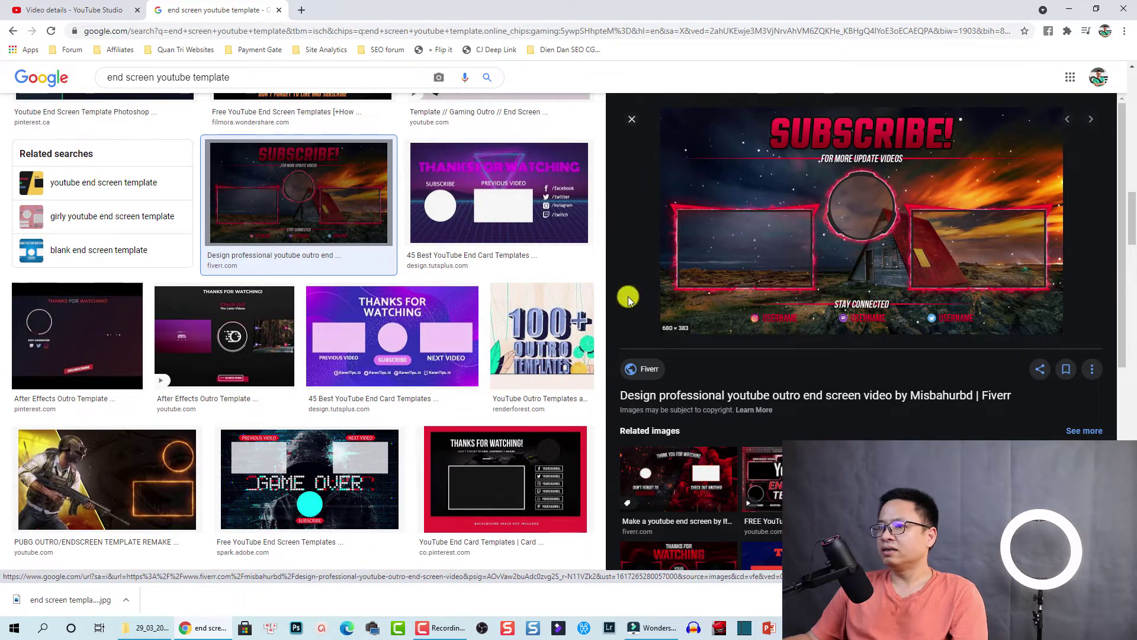
scroll(397, 296, "up", 10)
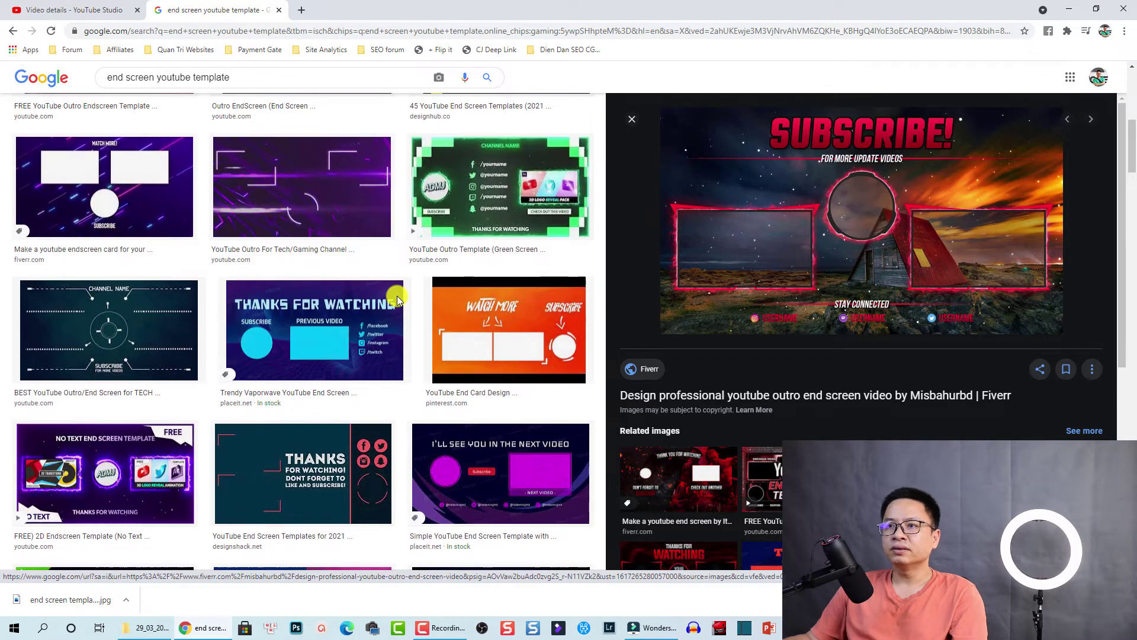
scroll(396, 296, "up", 3)
- Save the purple "Watch More!" template image to the Desktop as anh end screen
left_click(103, 373)
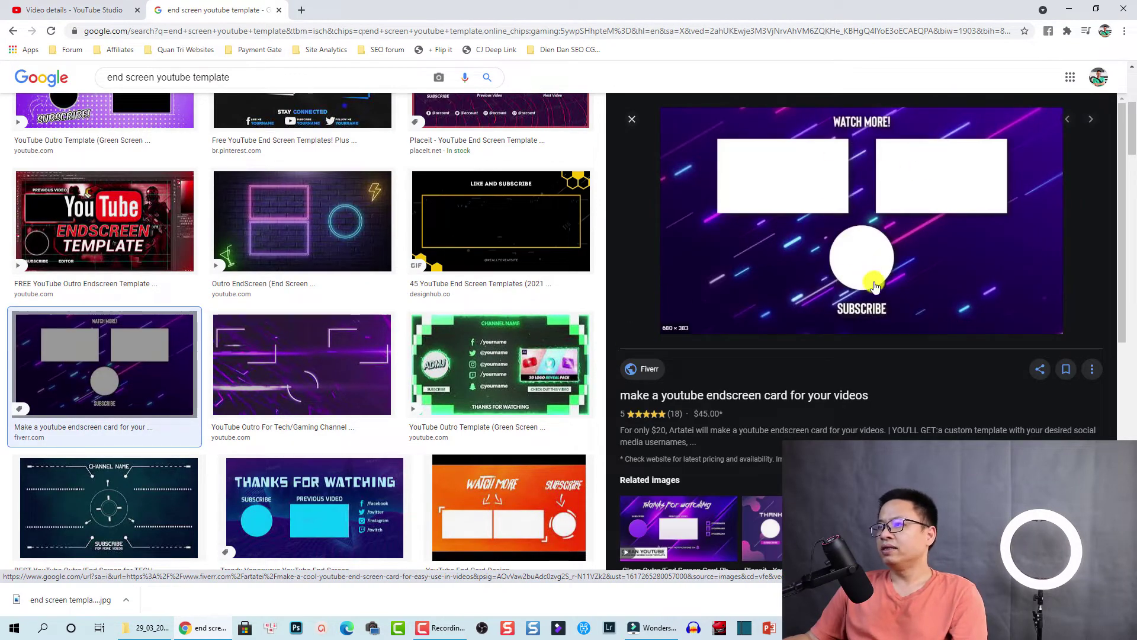
right_click(760, 248)
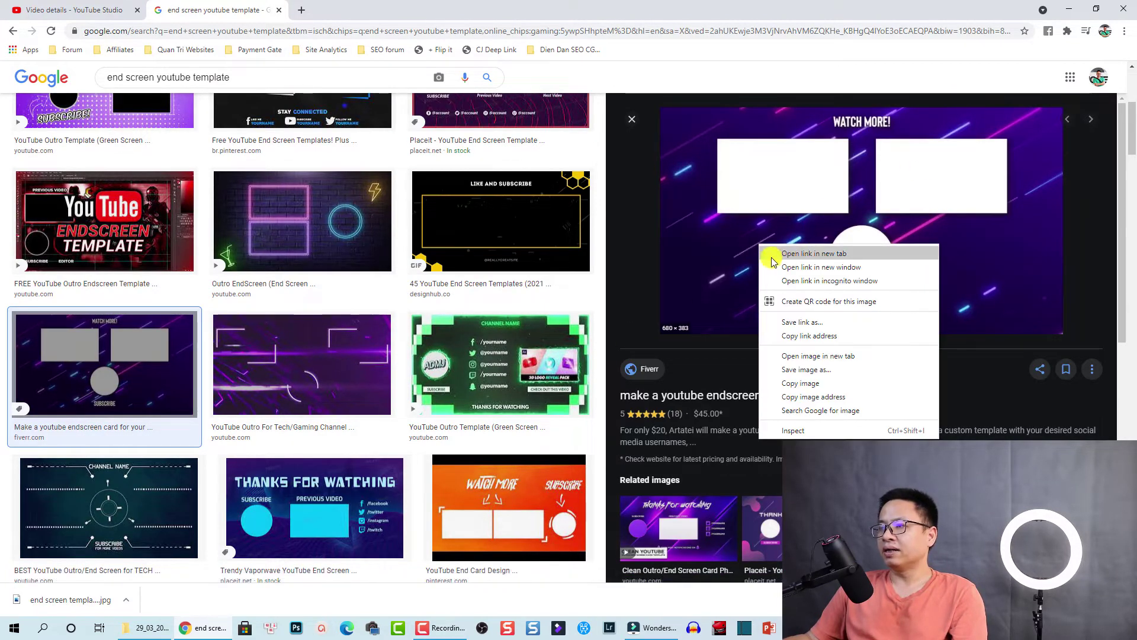
left_click(799, 382)
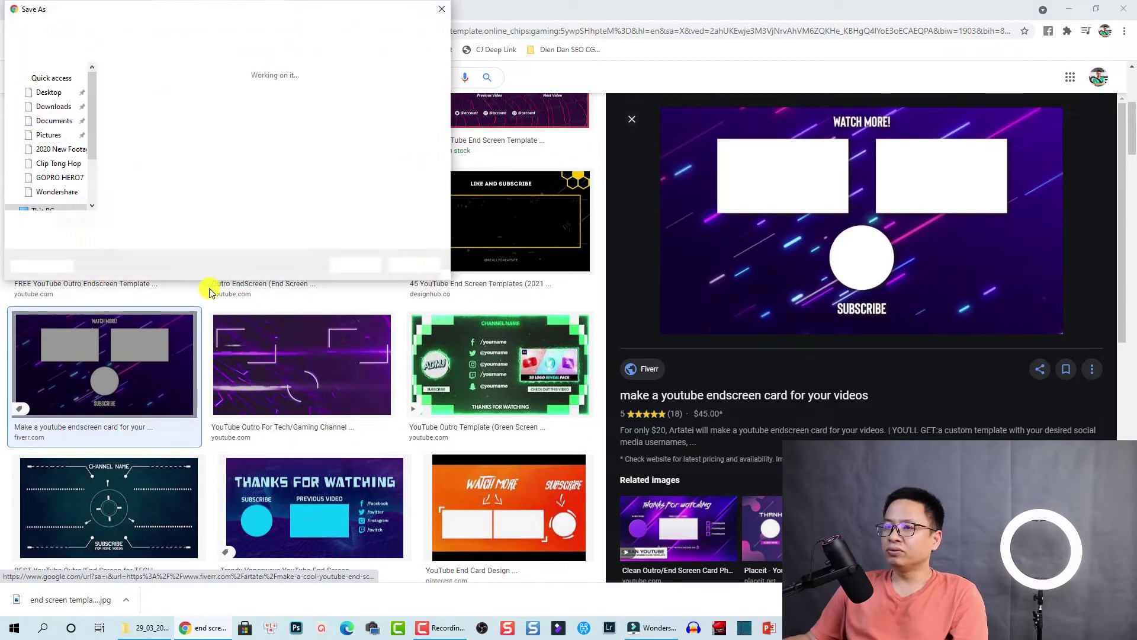
type("anh end screen")
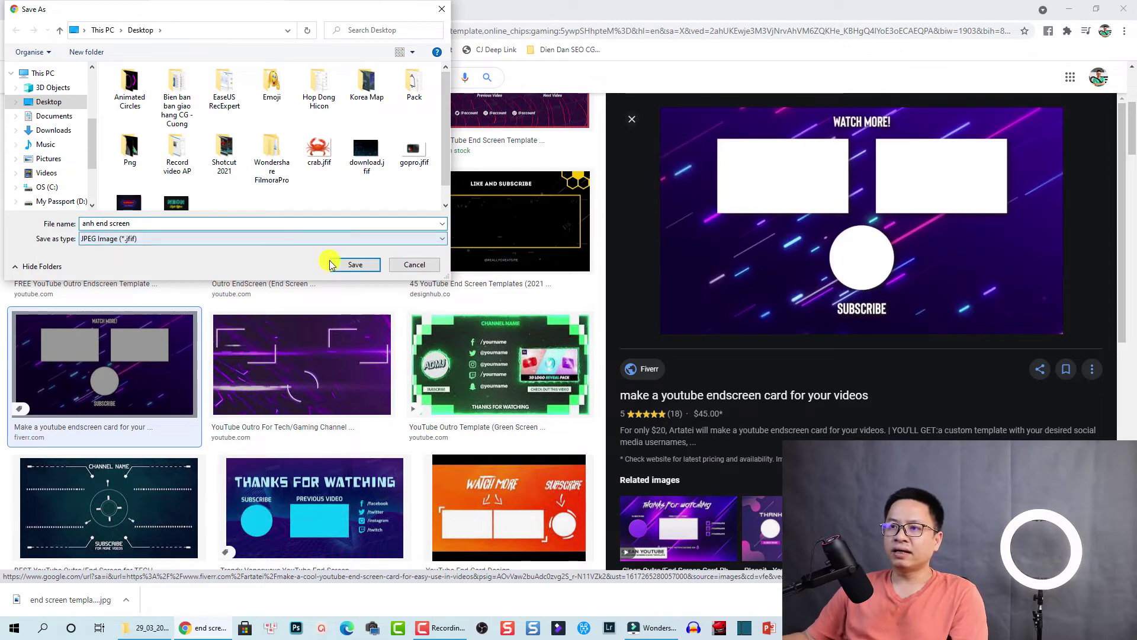
left_click(355, 265)
- Import the anh end screen image into Filmora's project media and place it on the track above, spanning the whole Black clip
left_click(63, 600)
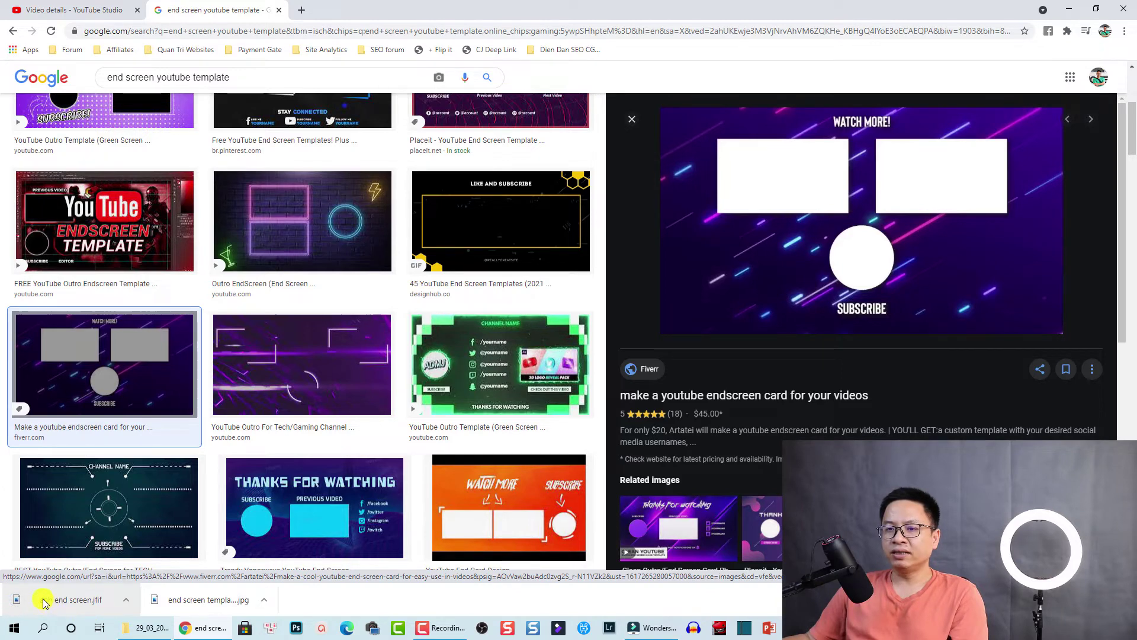
left_click_drag(43, 603, 367, 217)
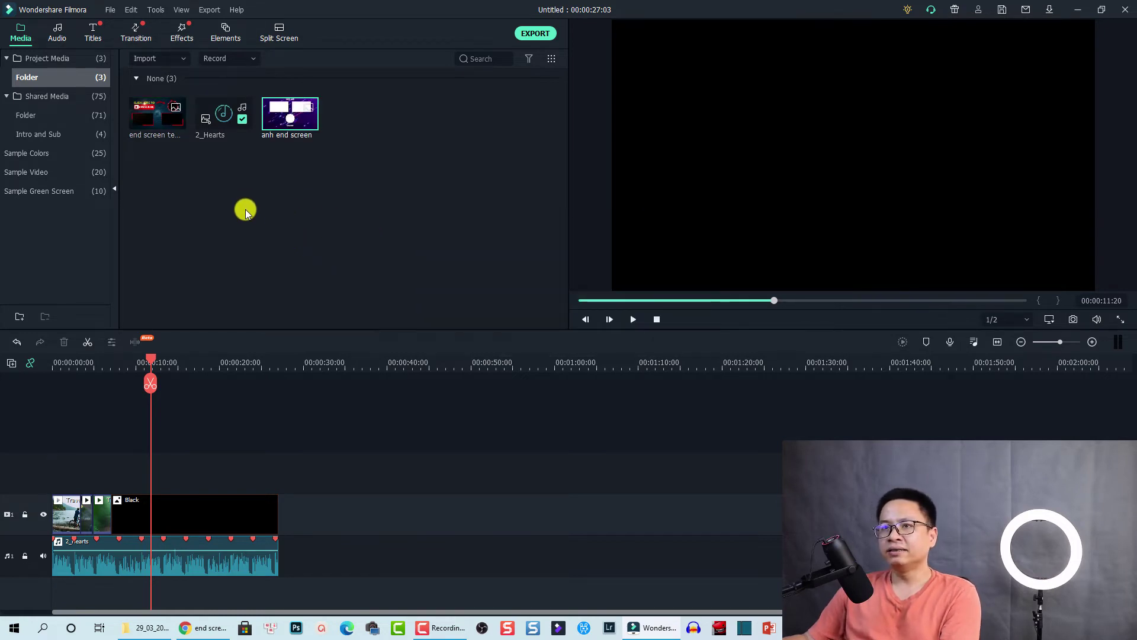
left_click_drag(285, 137, 278, 479)
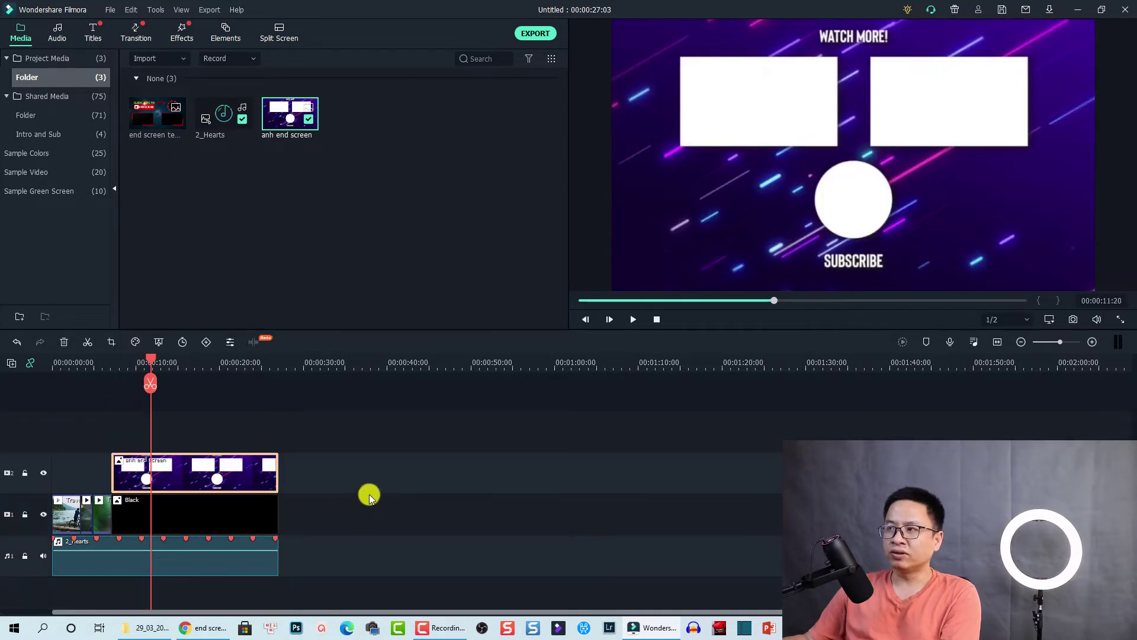
- Play the timeline from about 00:00:06 through the changeover from the travel clips to the end screen
left_click(103, 363)
key("space")
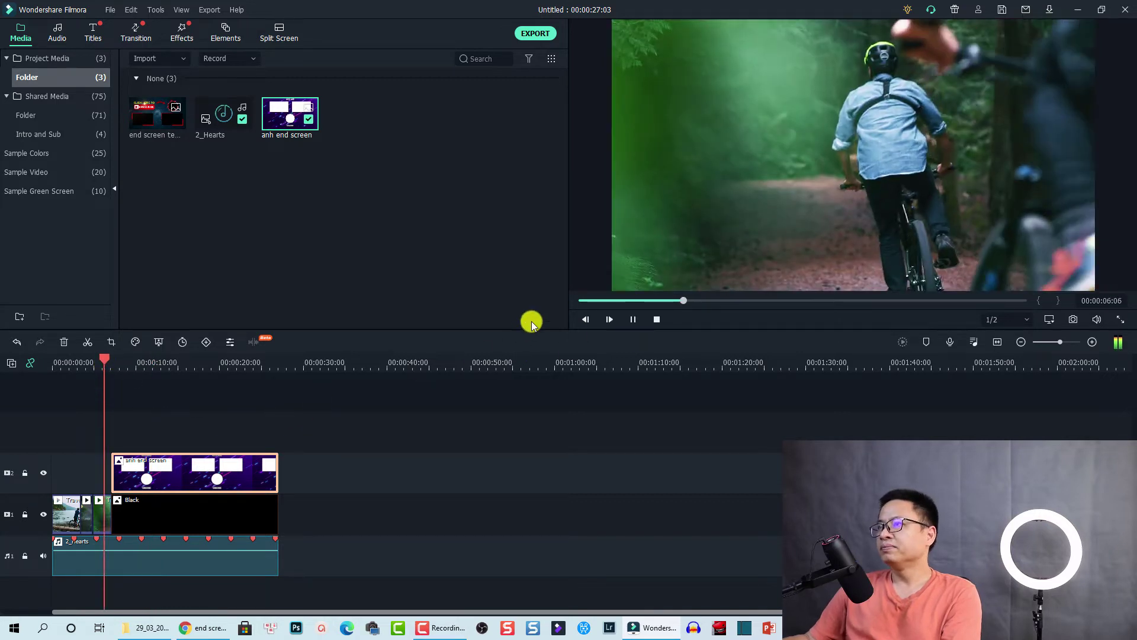
key("space")
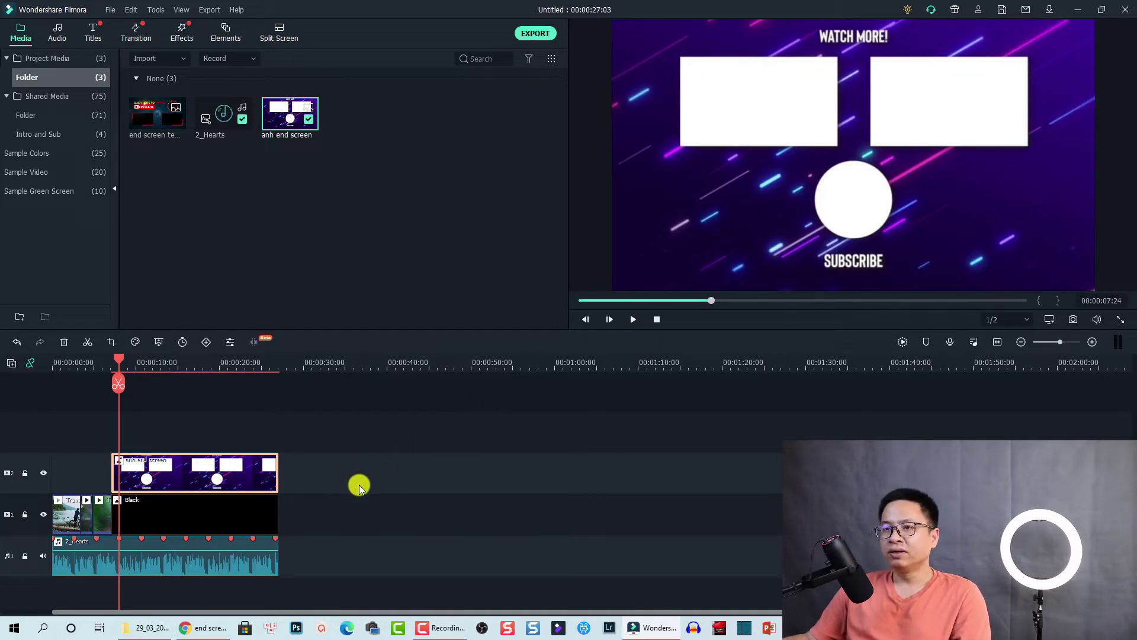
- Switch to YouTube Studio in Chrome and upload Video test.mp4 from the Tong Hop folder as a new video
left_click(210, 630)
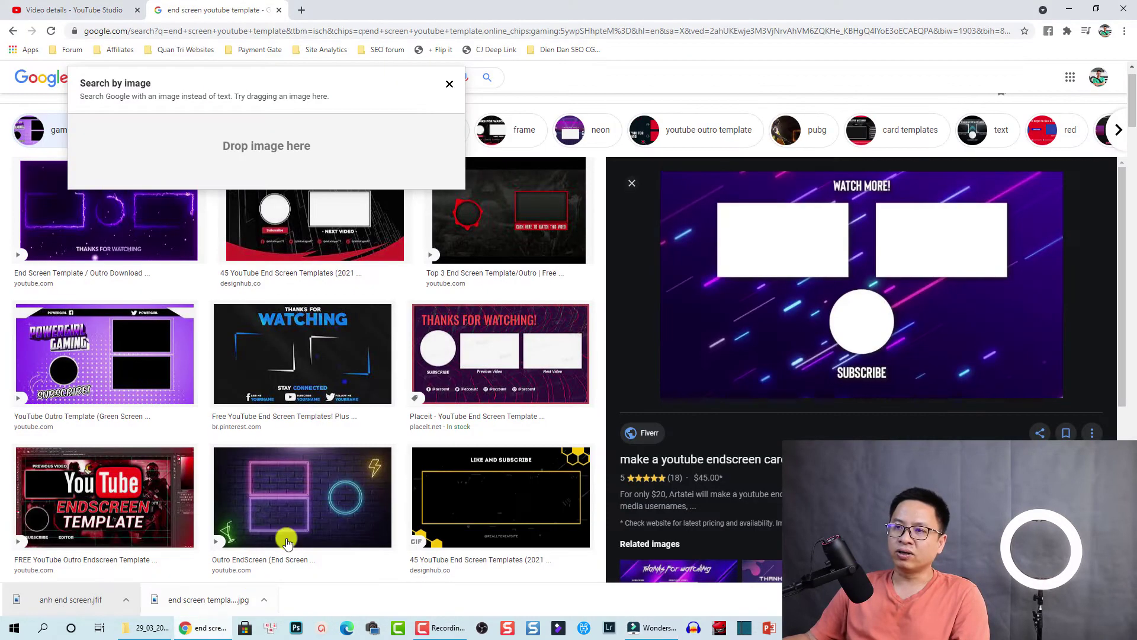
left_click(70, 9)
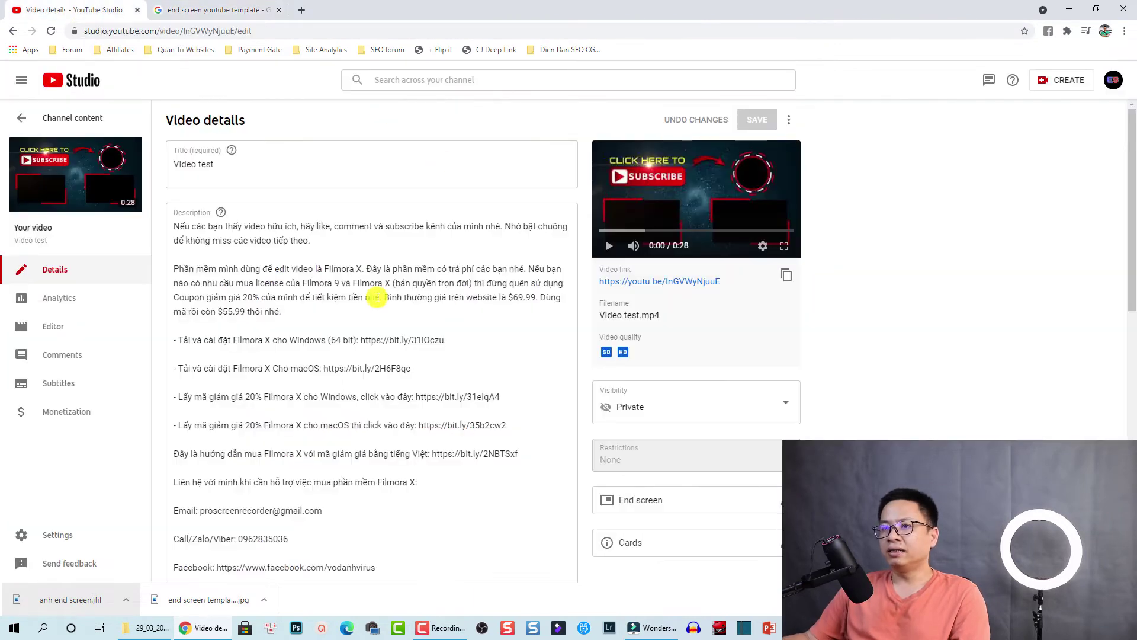
left_click(1060, 80)
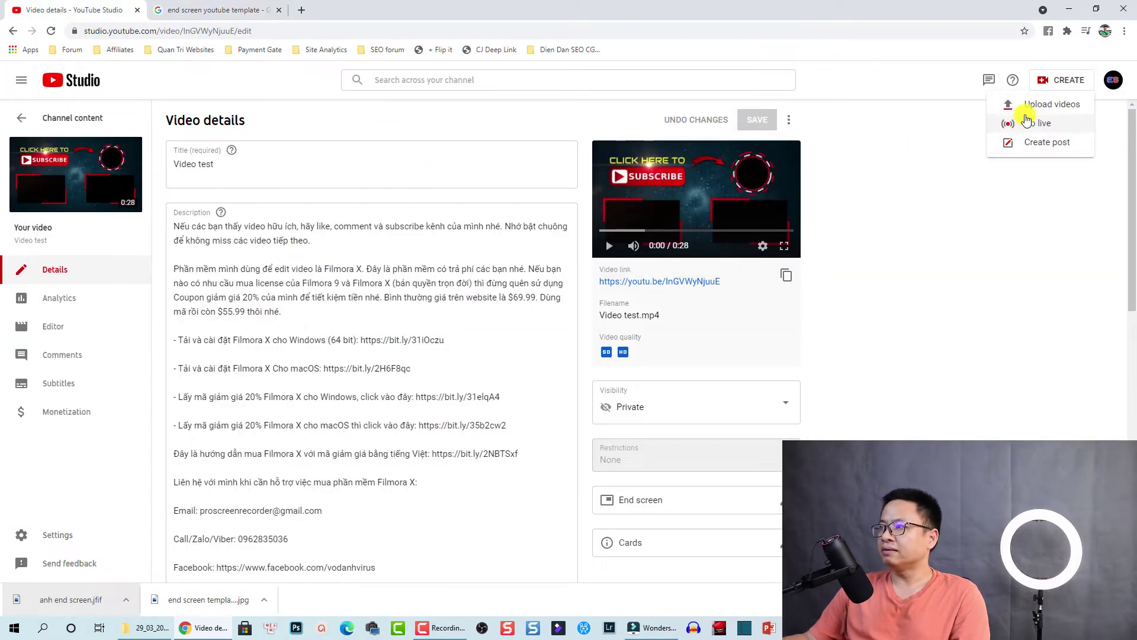
left_click(1022, 108)
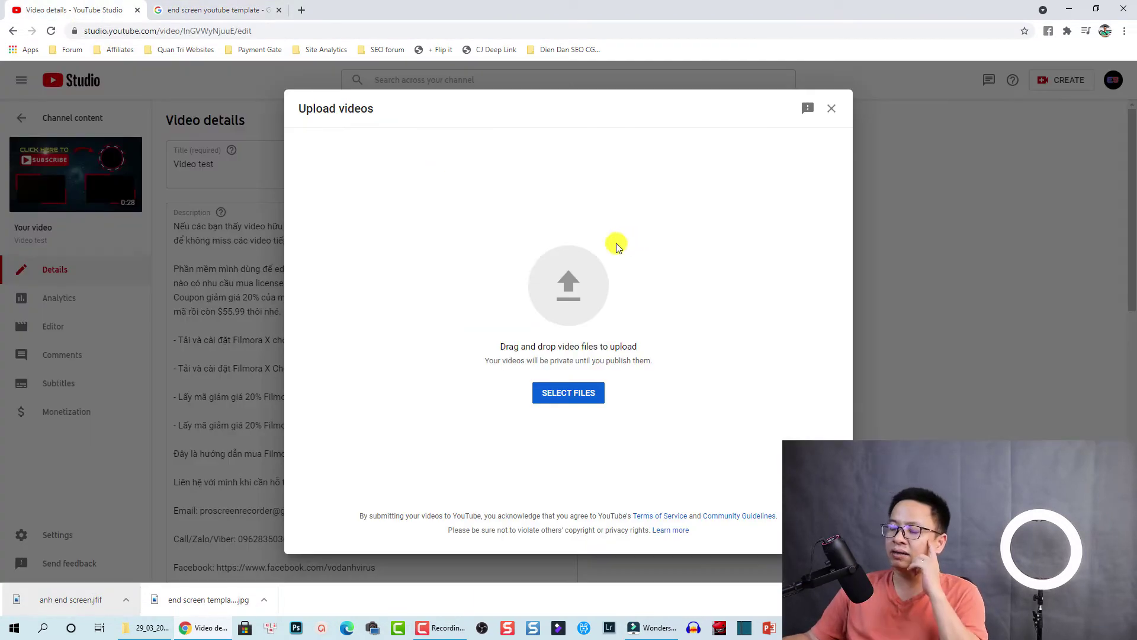
left_click(551, 397)
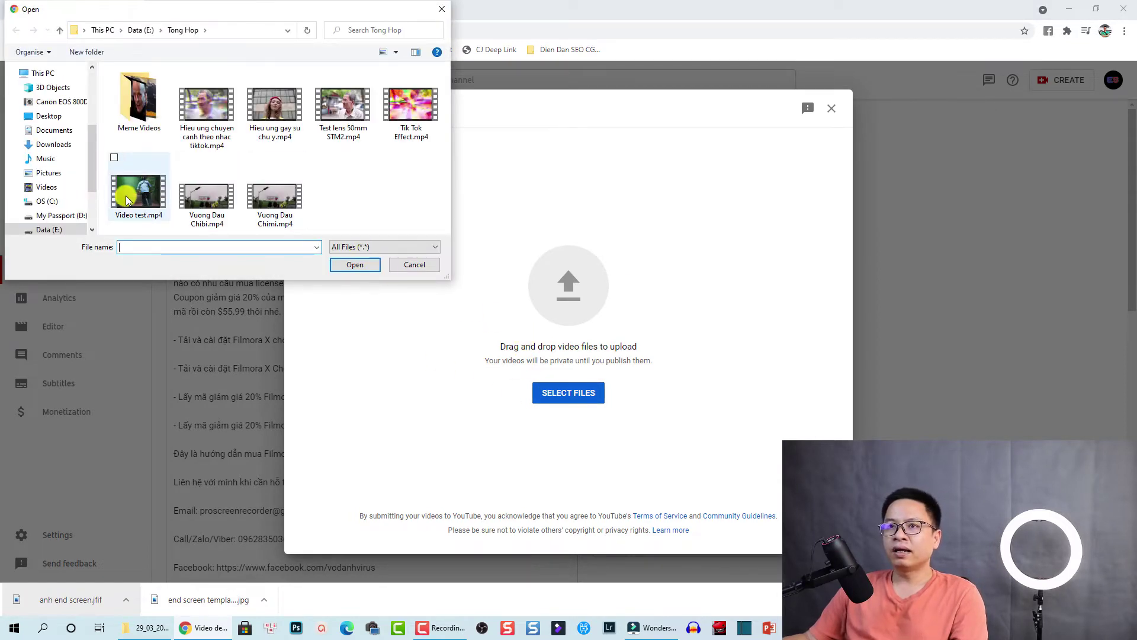
left_click(126, 199)
left_click(349, 264)
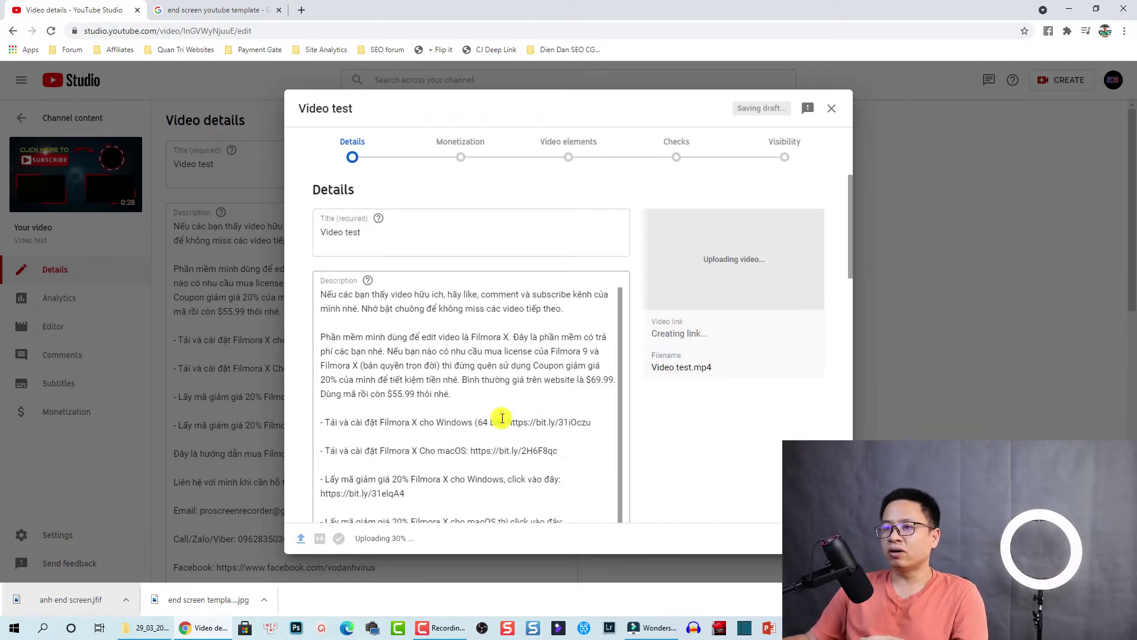
scroll(592, 393, "down", 1)
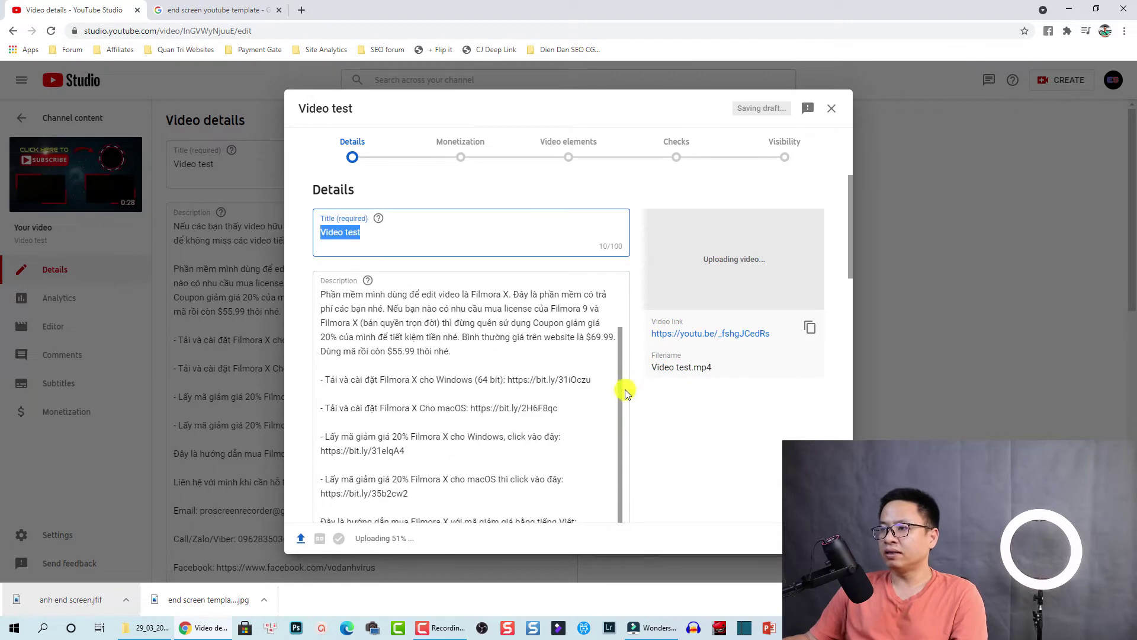
scroll(626, 394, "down", 10)
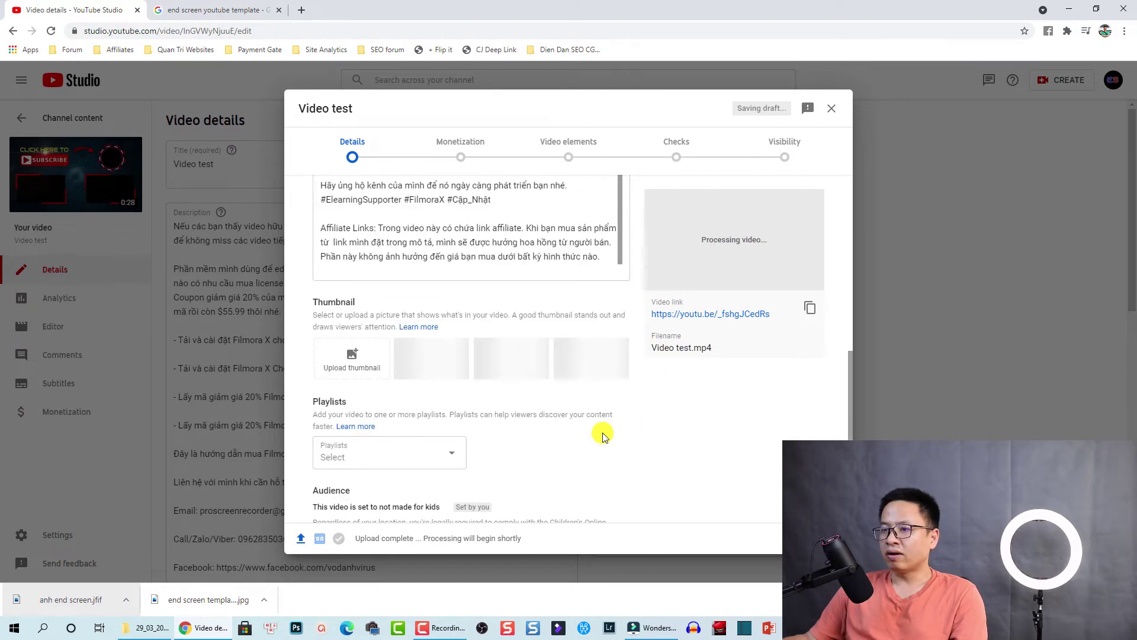
- Keep the Video test upload's details as they are, set its monetization to Off, and continue to the Video elements stage
scroll(603, 435, "down", 4)
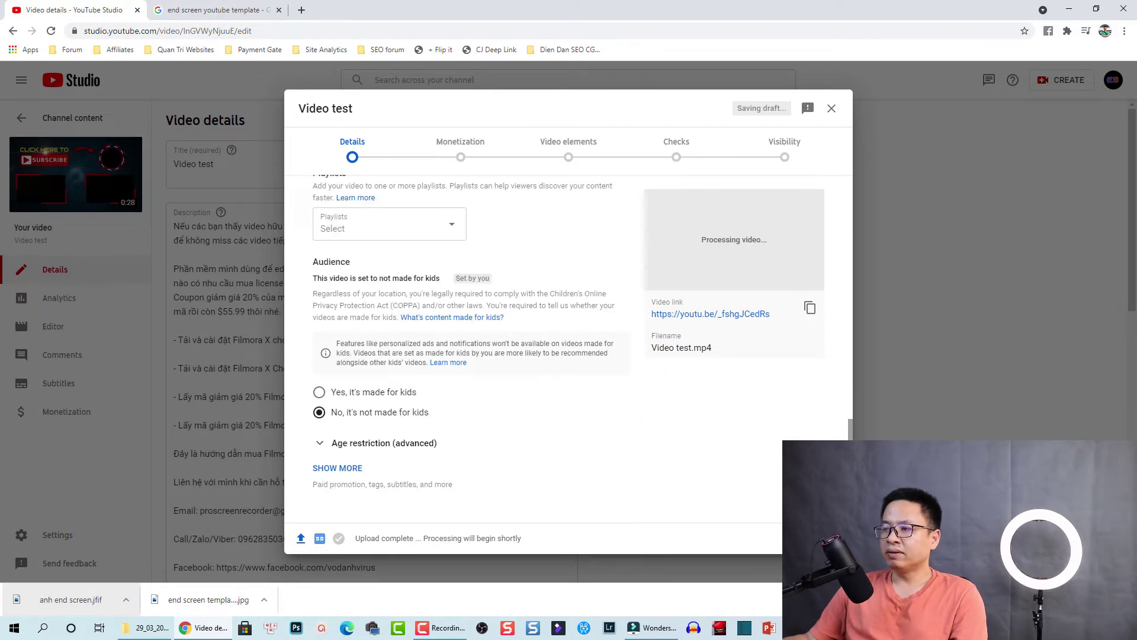
left_click(824, 538)
left_click(526, 246)
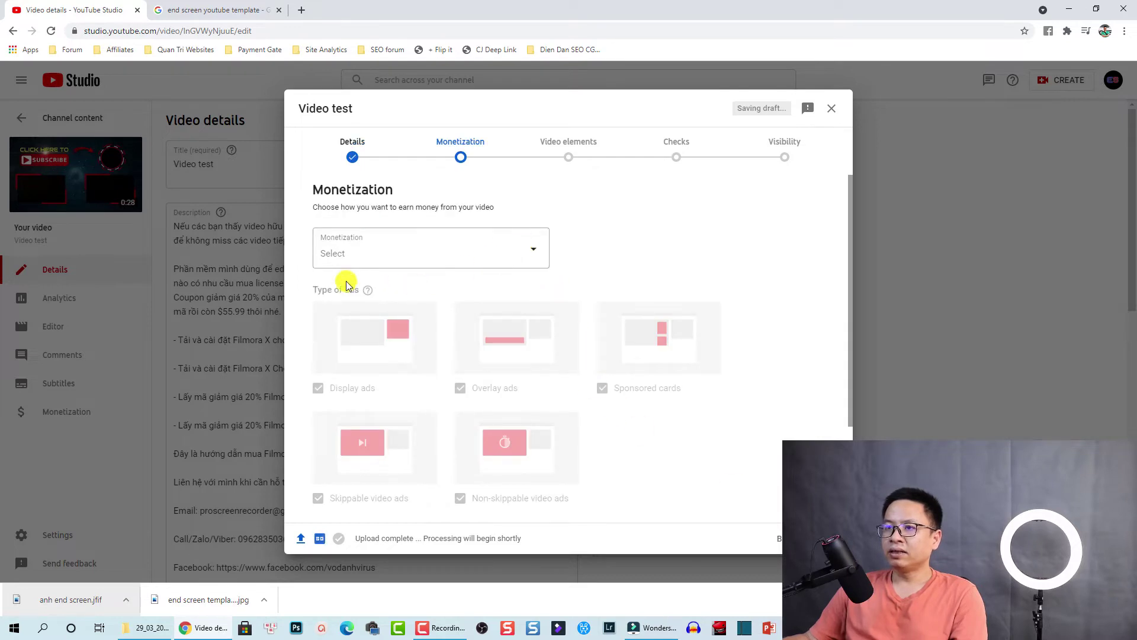
left_click(331, 273)
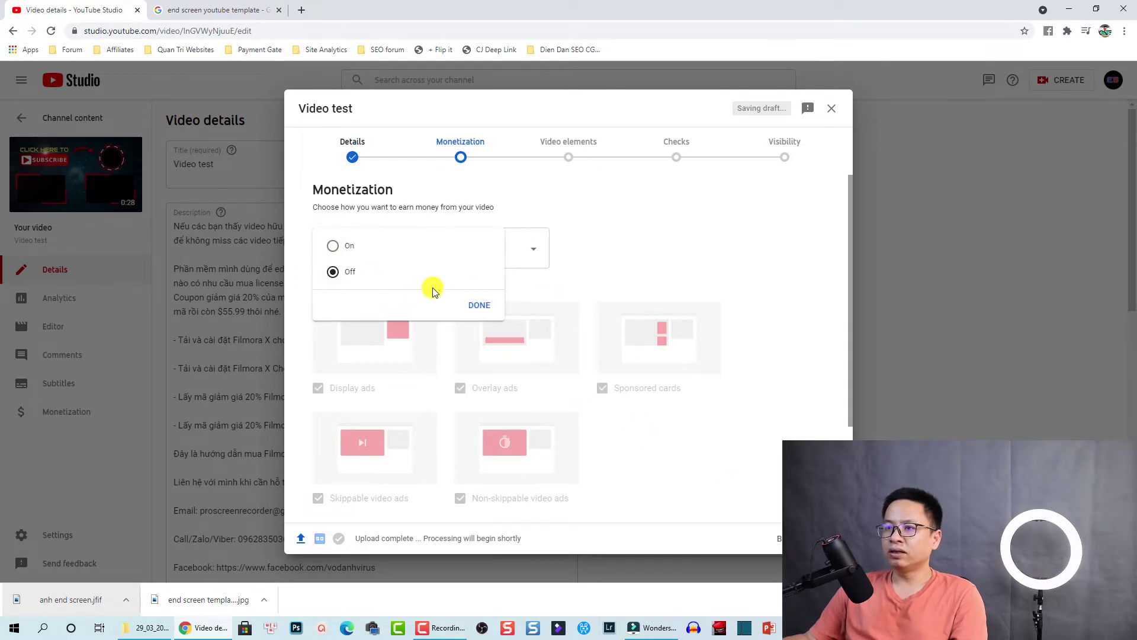
left_click(468, 305)
left_click(821, 538)
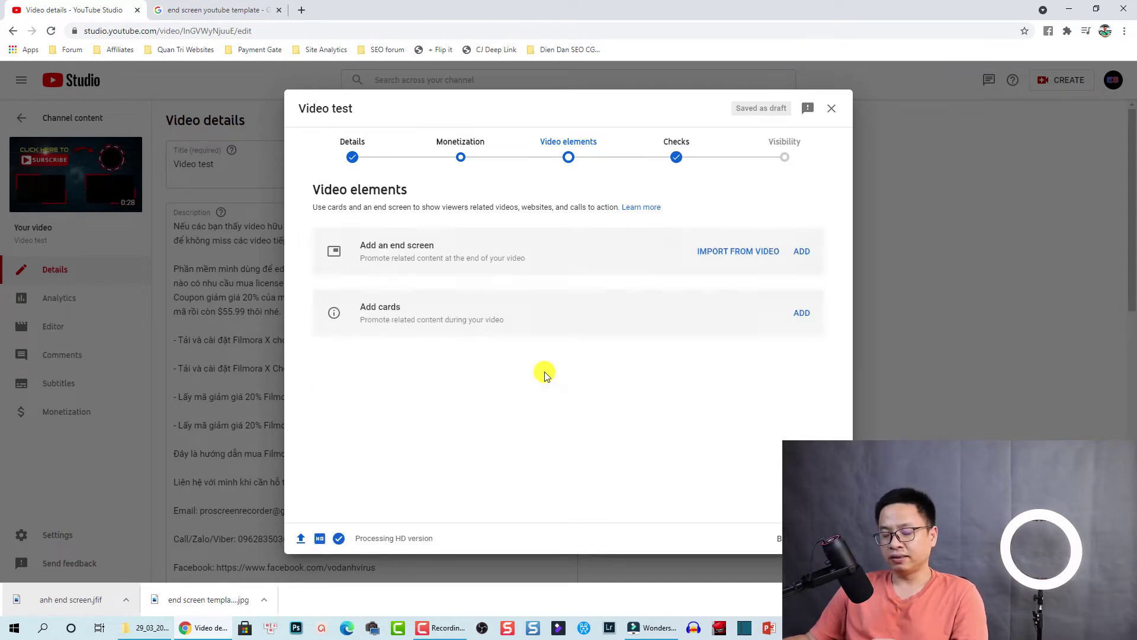
- Add an end screen from the 1 video, 1 subscribe template, fitting the subscribe element in the dashed circle and the video in the left red frame
left_click(791, 253)
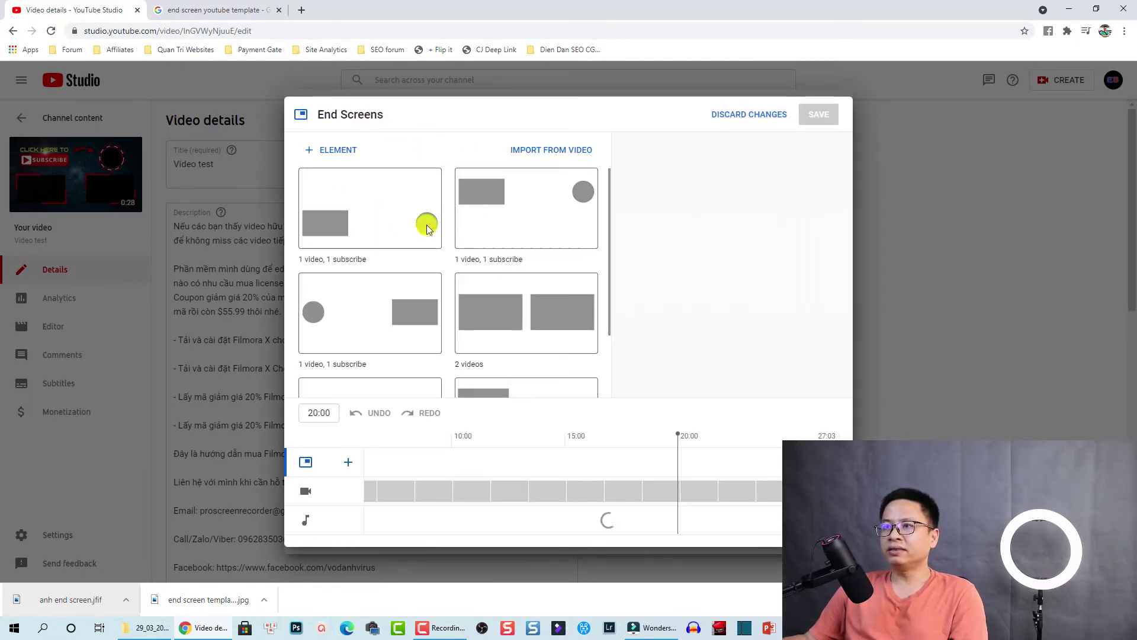
scroll(411, 261, "down", 3)
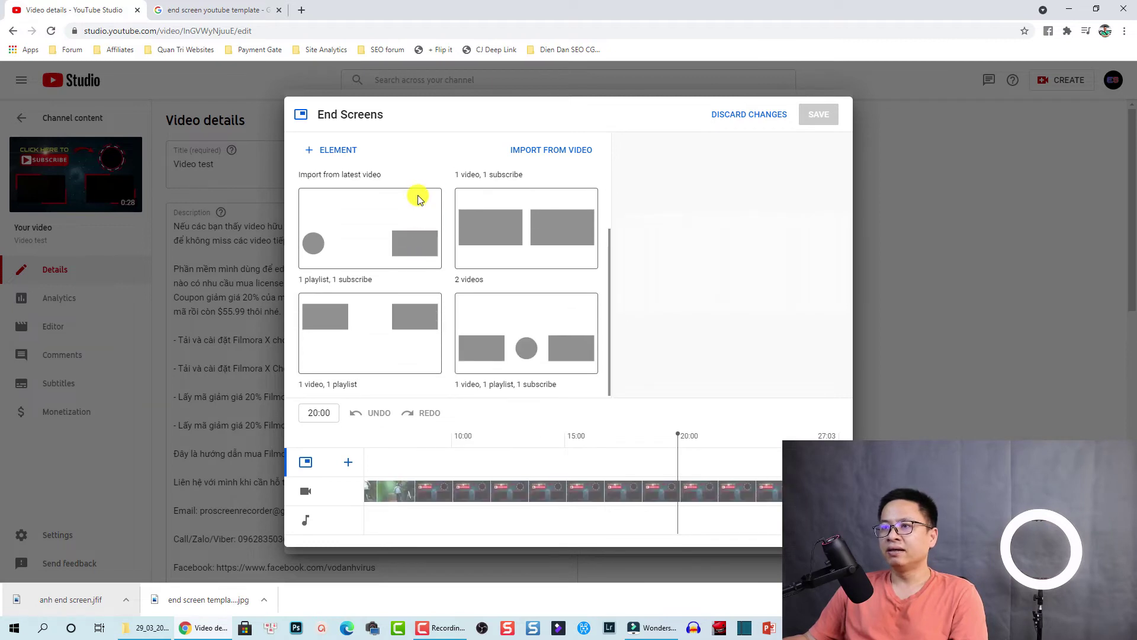
scroll(459, 213, "up", 2)
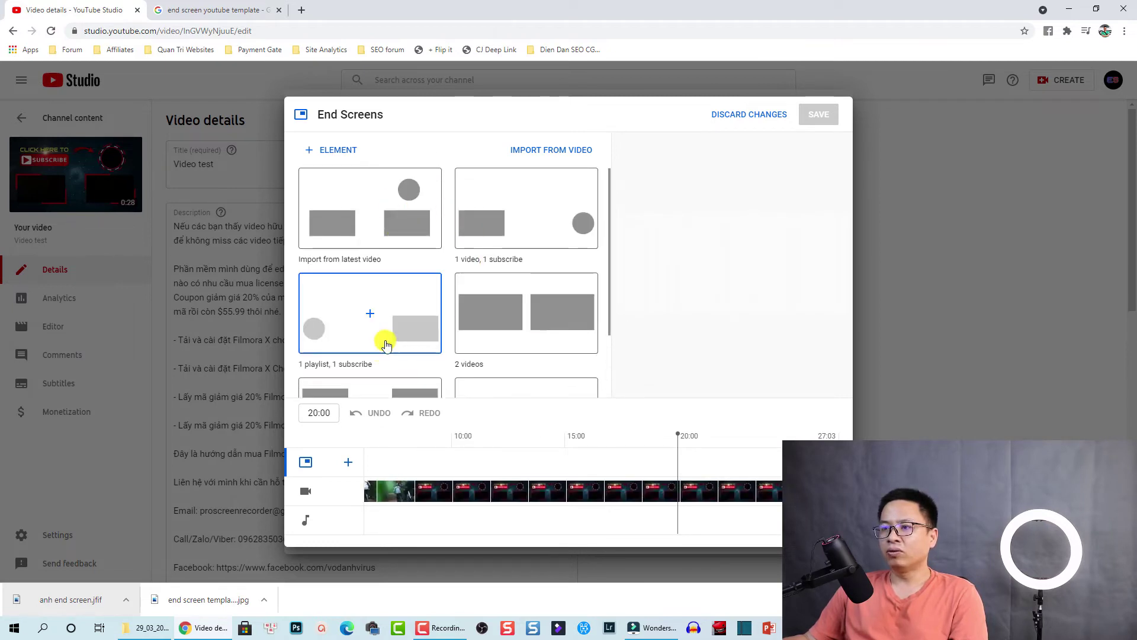
scroll(409, 353, "down", 2)
scroll(472, 347, "up", 2)
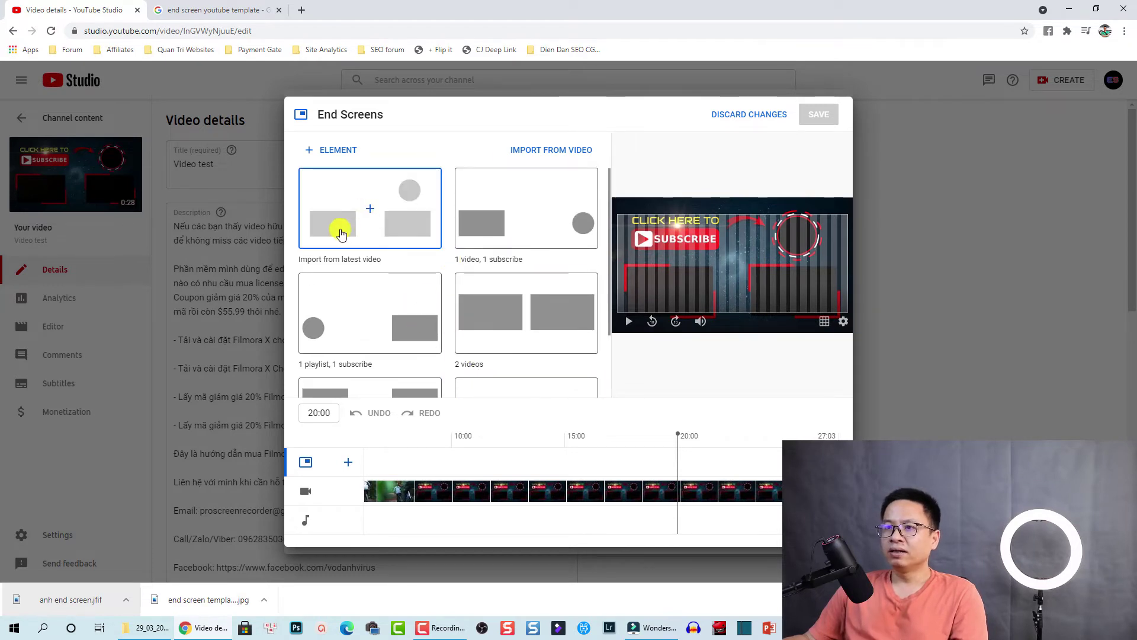
left_click(491, 236)
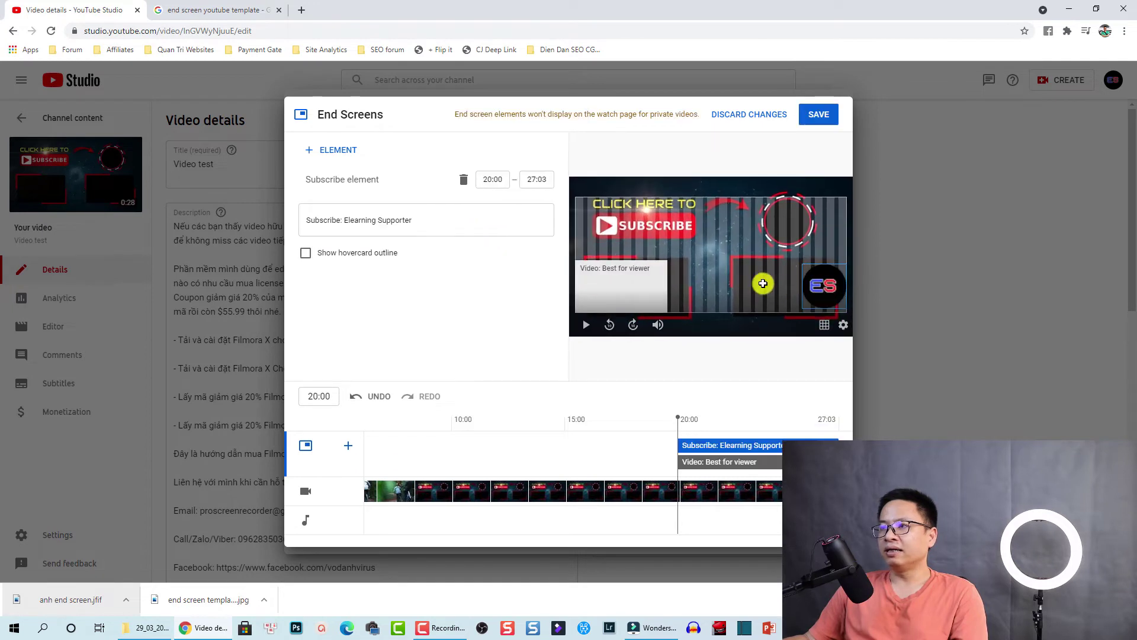
left_click_drag(825, 285, 790, 221)
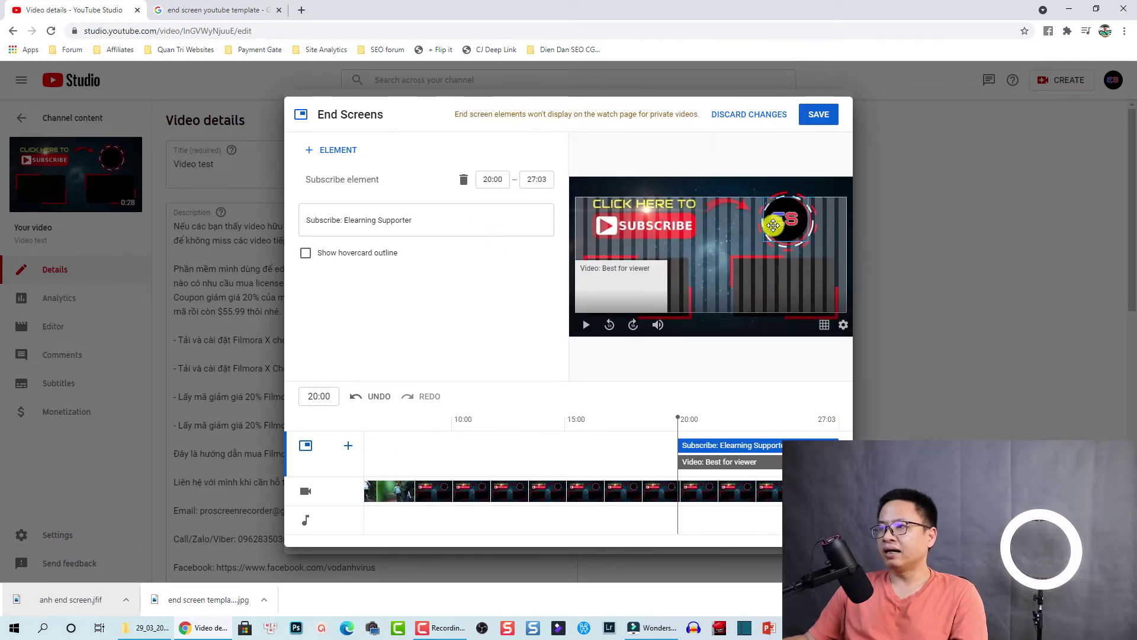
left_click_drag(626, 302, 638, 295)
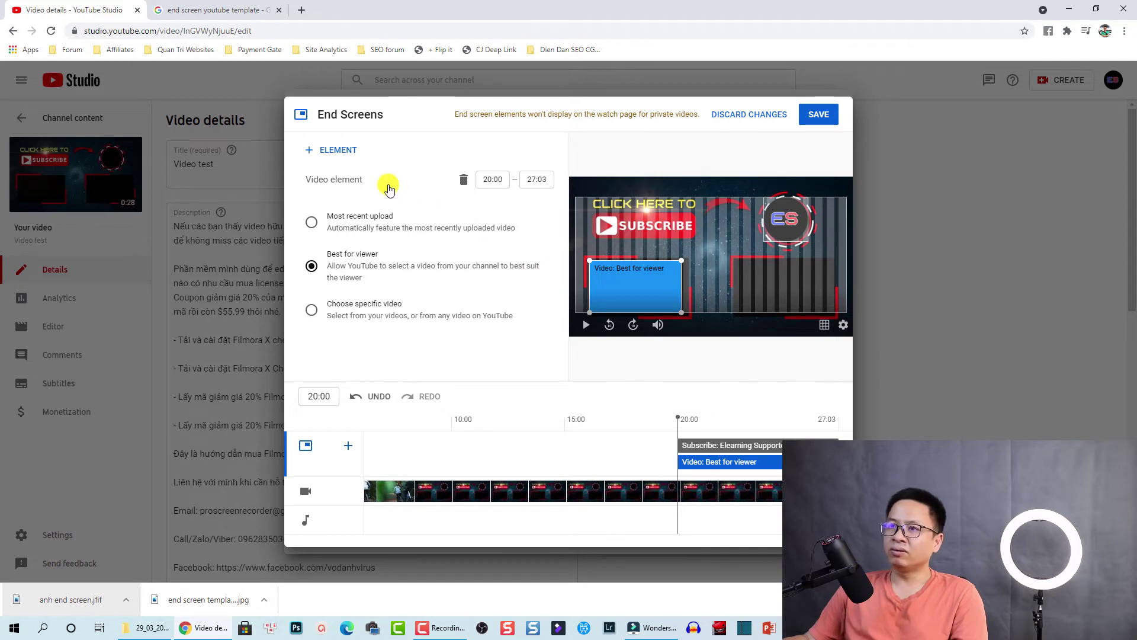
- Add a second video element showing the most recent upload, place it in the right red frame, and save the end screen
left_click(323, 152)
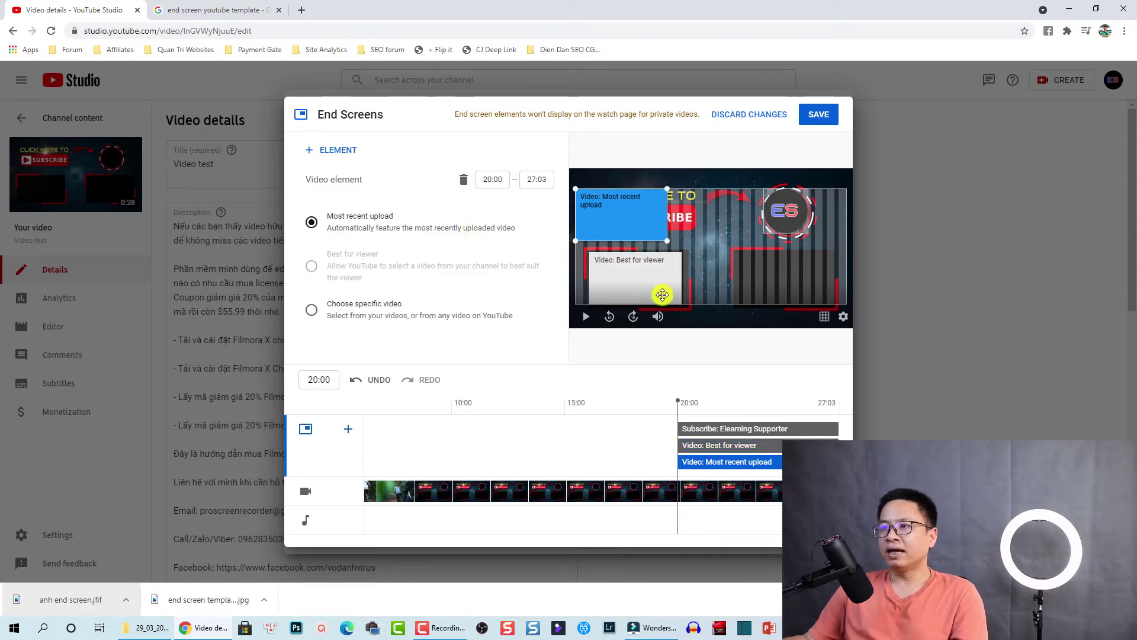
left_click_drag(618, 214, 777, 279)
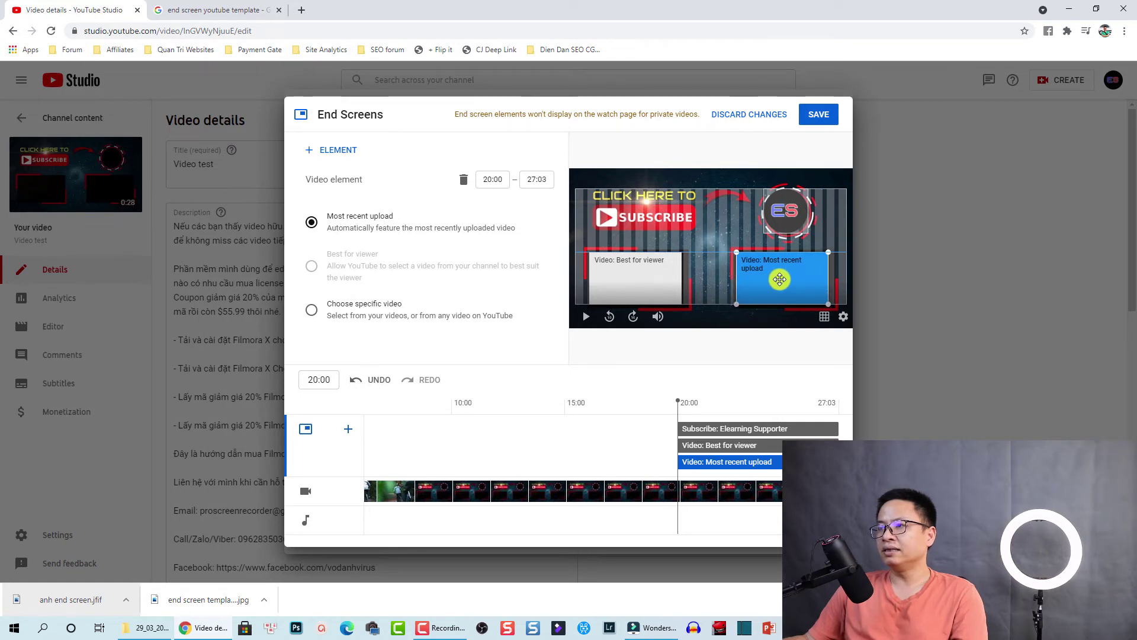
left_click_drag(780, 279, 779, 279)
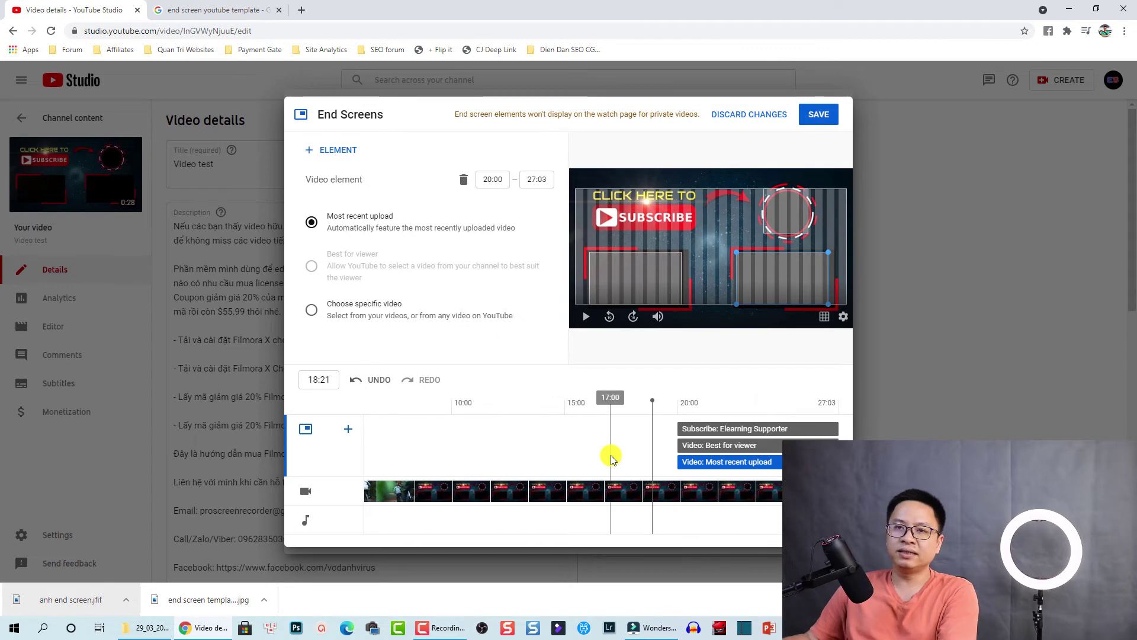
left_click(819, 117)
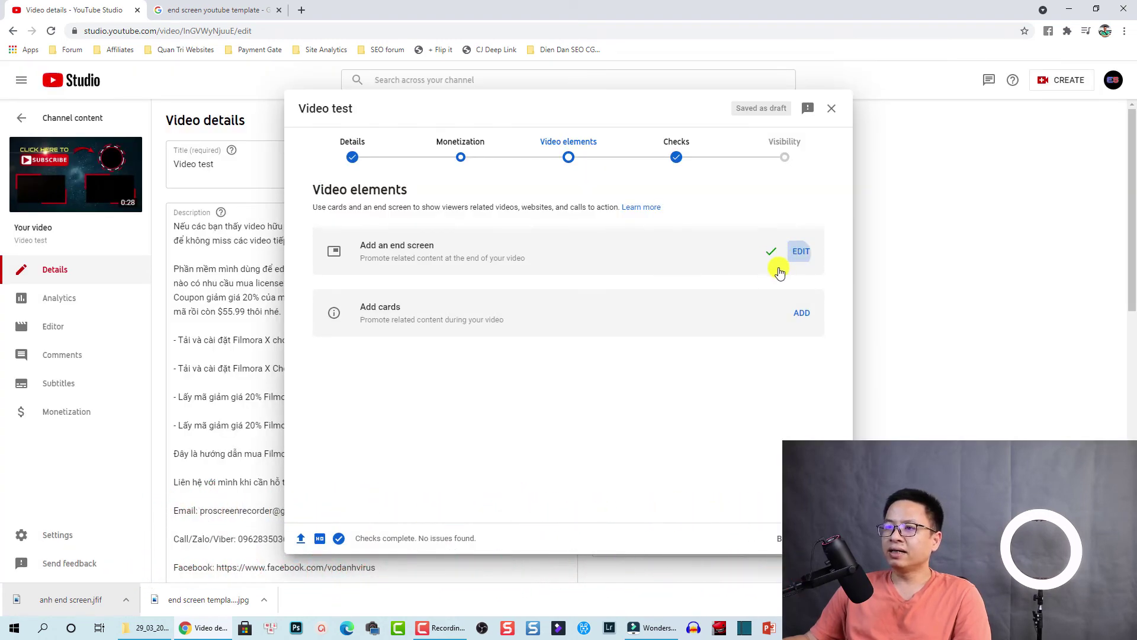
- Reopen the end screen and swap the two video elements, moving Most recent upload to the left frame and Best for viewer to the right frame
left_click(792, 256)
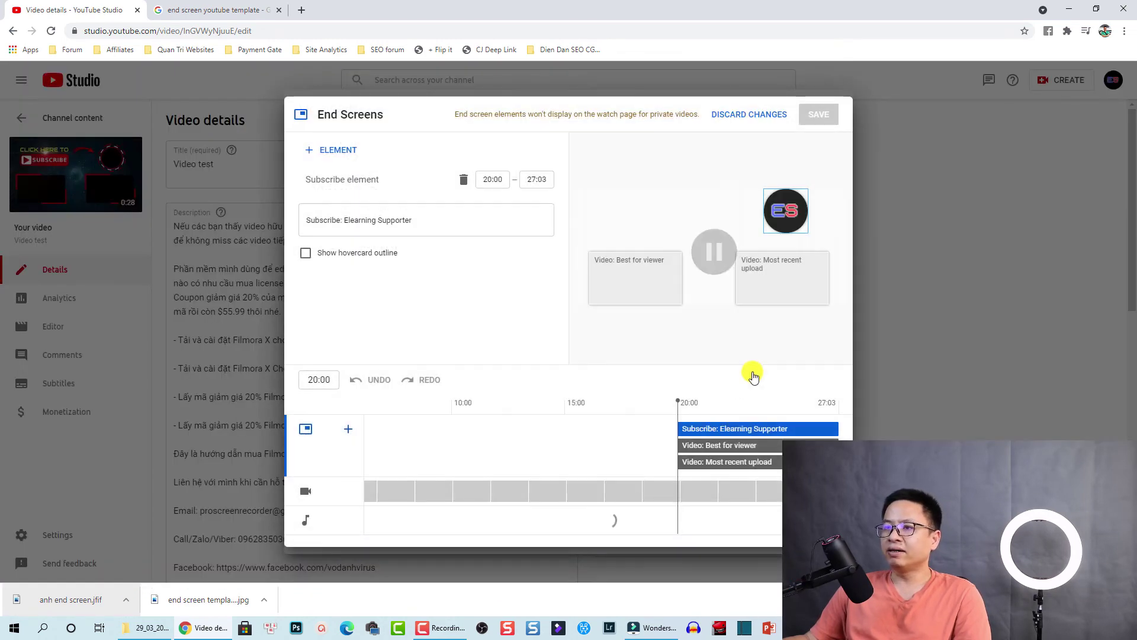
left_click(768, 288)
left_click_drag(768, 288, 689, 244)
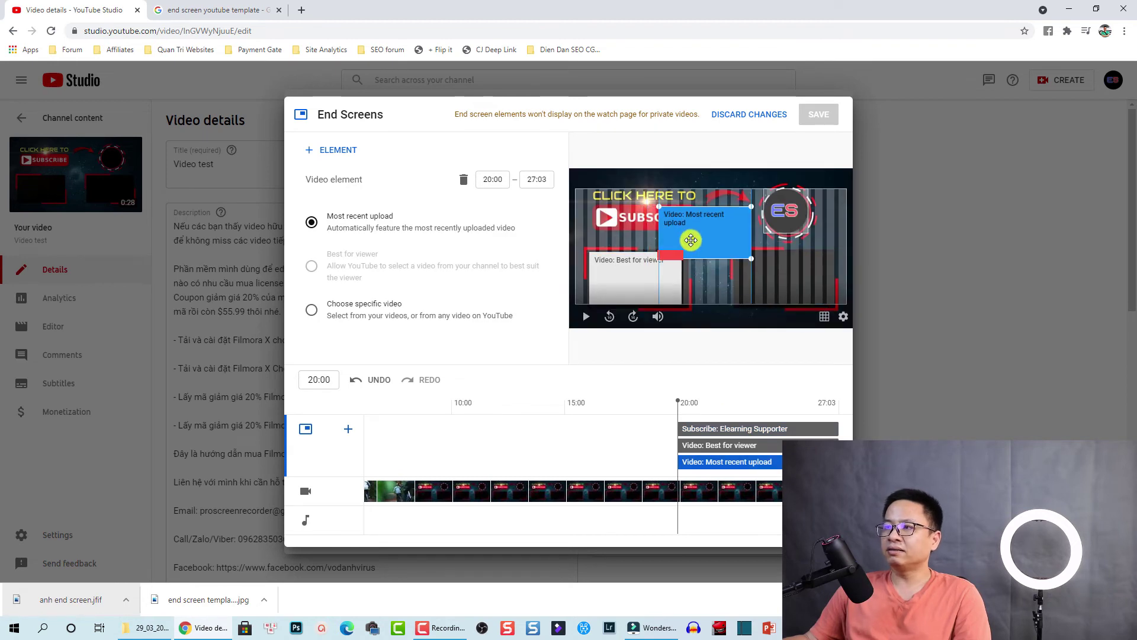
left_click_drag(657, 297, 760, 313)
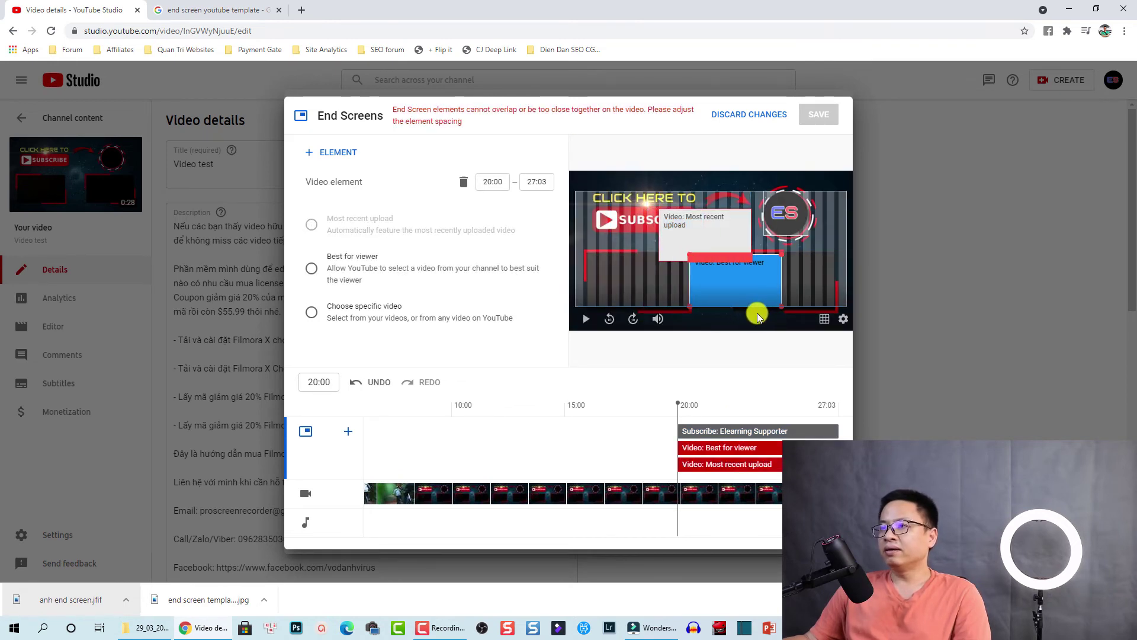
left_click_drag(680, 240, 621, 257)
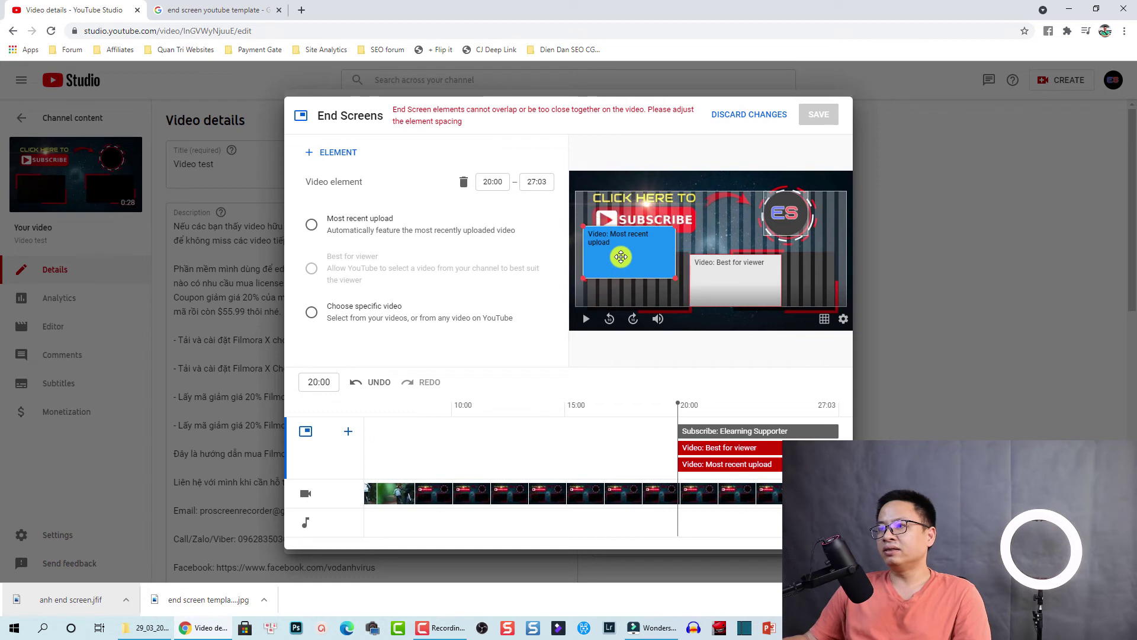
left_click_drag(717, 277, 754, 261)
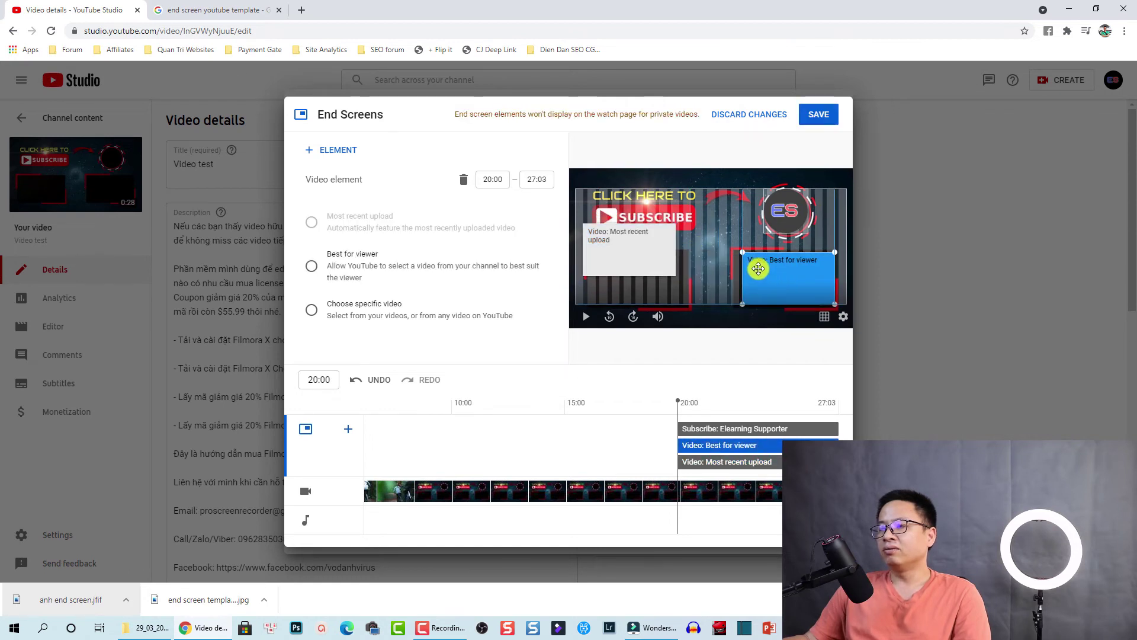